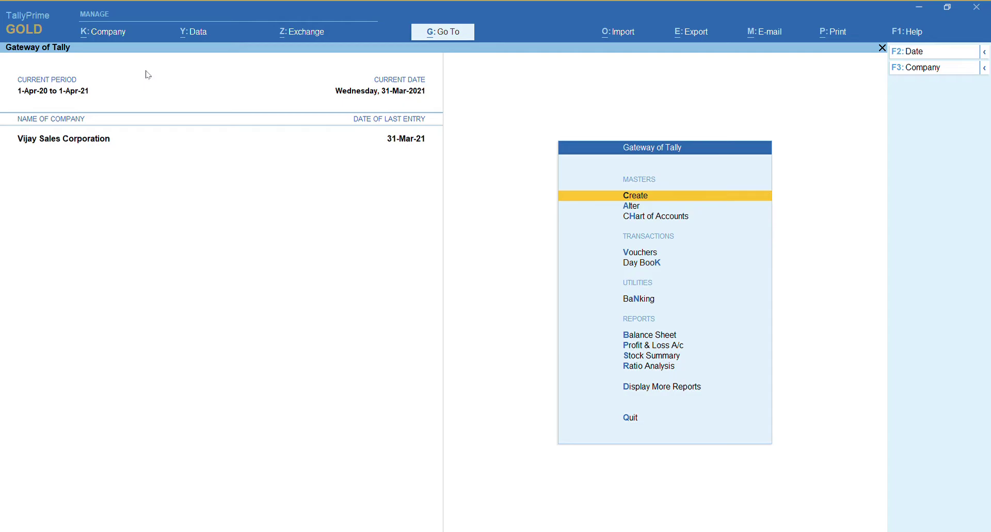
# Step: Change the current period's end date to 31-3-2022, keeping 1-4-2020 as the start date
pyautogui.press('alt')
pyautogui.press('alt')
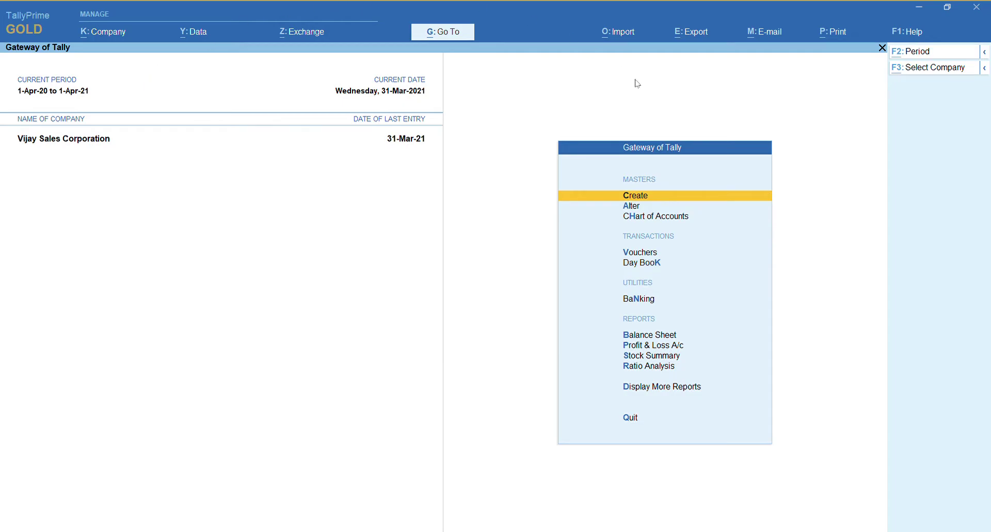
pyautogui.press('alt')
pyautogui.click(984, 52)
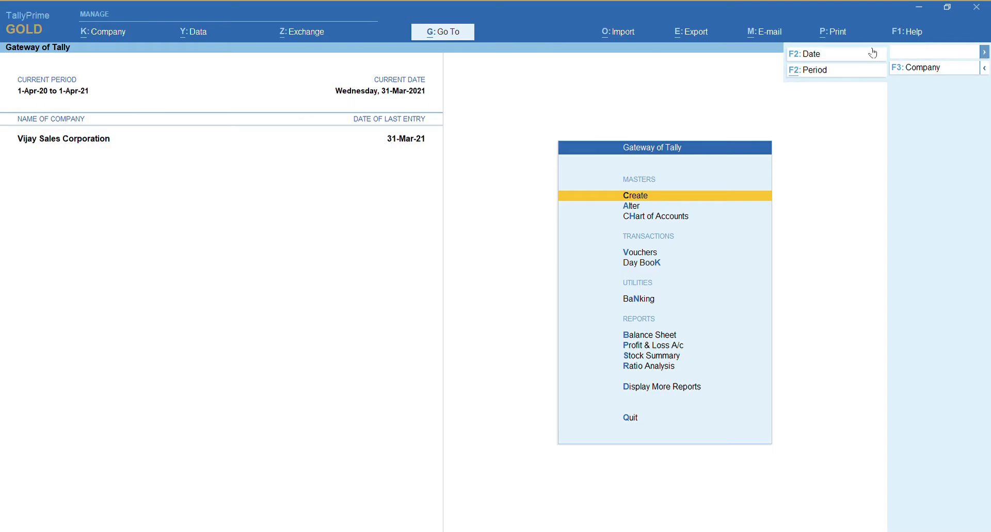
pyautogui.click(801, 71)
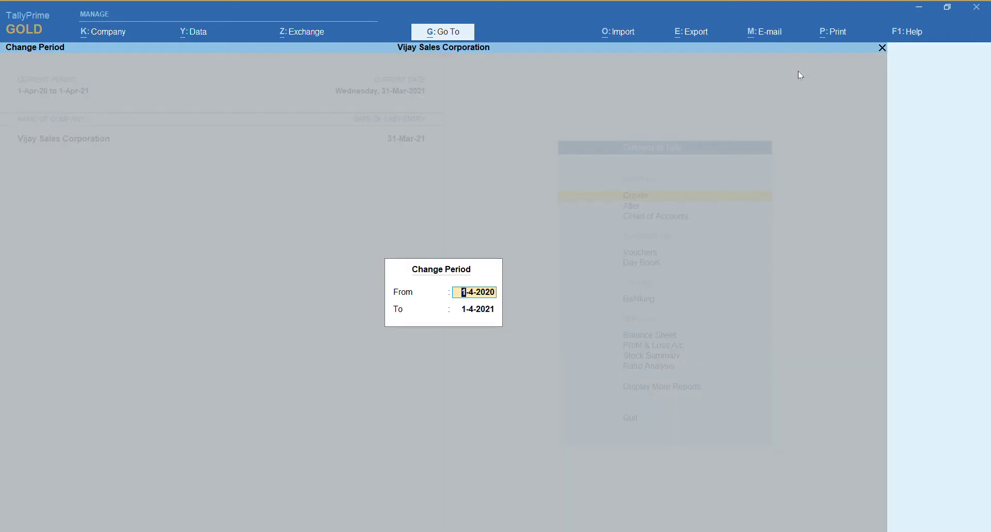
pyautogui.press('Return')
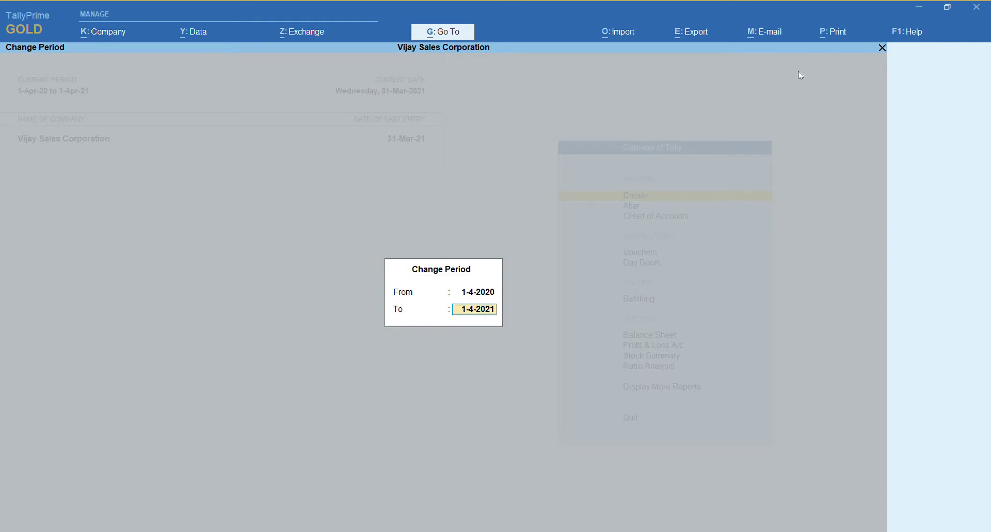
pyautogui.press('BackSpace')
pyautogui.press('BackSpace')
pyautogui.press('BackSpace')
pyautogui.press('BackSpace')
pyautogui.press('BackSpace')
pyautogui.press('BackSpace')
pyautogui.press('BackSpace')
pyautogui.write('31-2')
pyautogui.press('BackSpace')
pyautogui.write('3-2021')
pyautogui.press('BackSpace')
pyautogui.write('2')
pyautogui.press('Return')
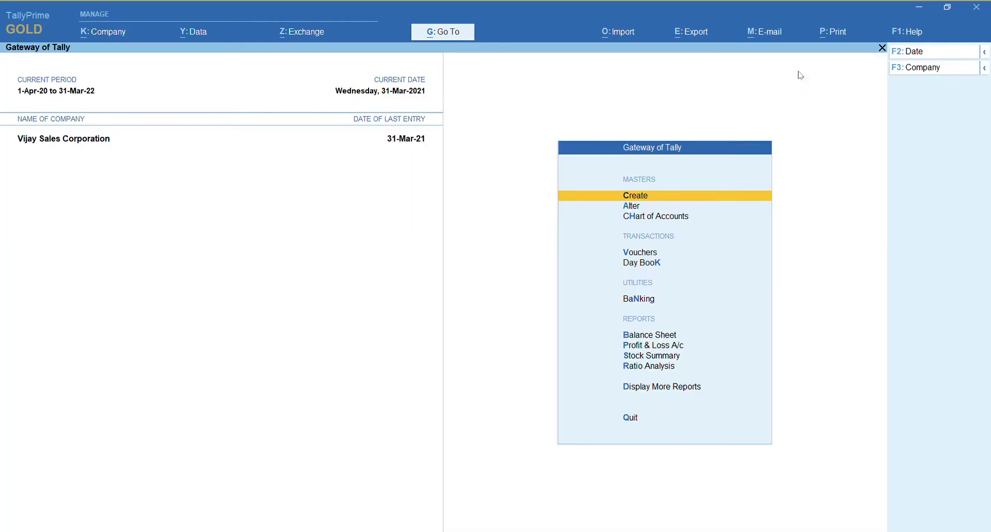
# Step: Open a new purchase voucher, set its date to 1-4-2021, and leave it without saving
pyautogui.press('v')
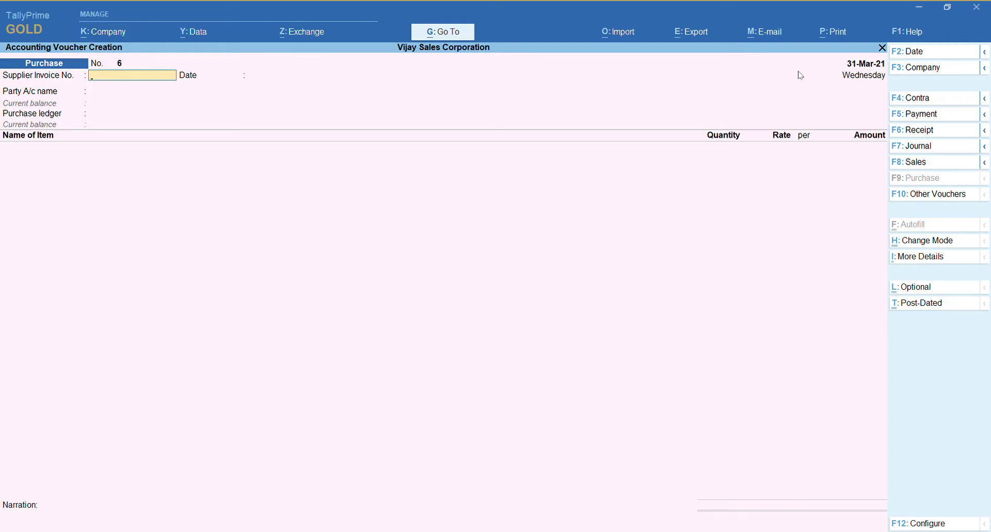
pyautogui.press('F2')
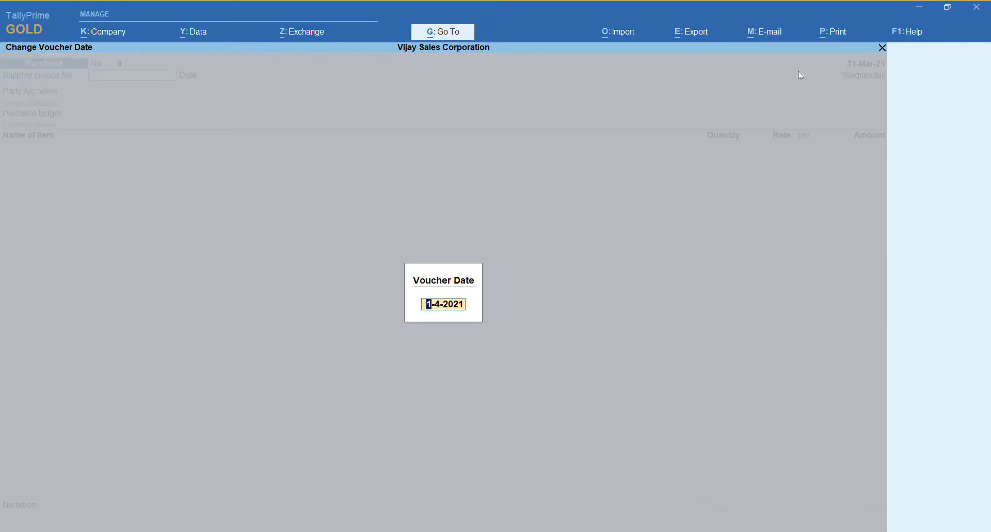
pyautogui.press('Return')
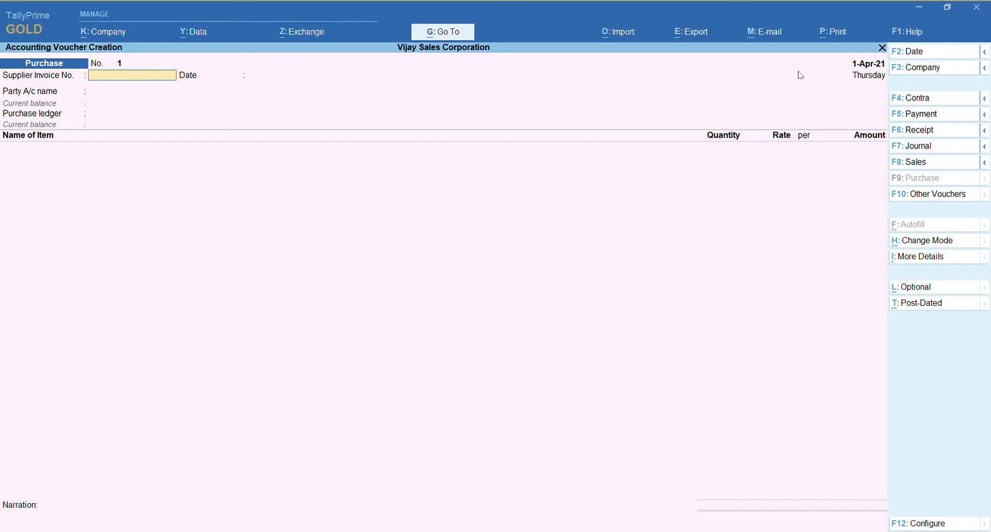
pyautogui.press('Escape')
pyautogui.press('y')
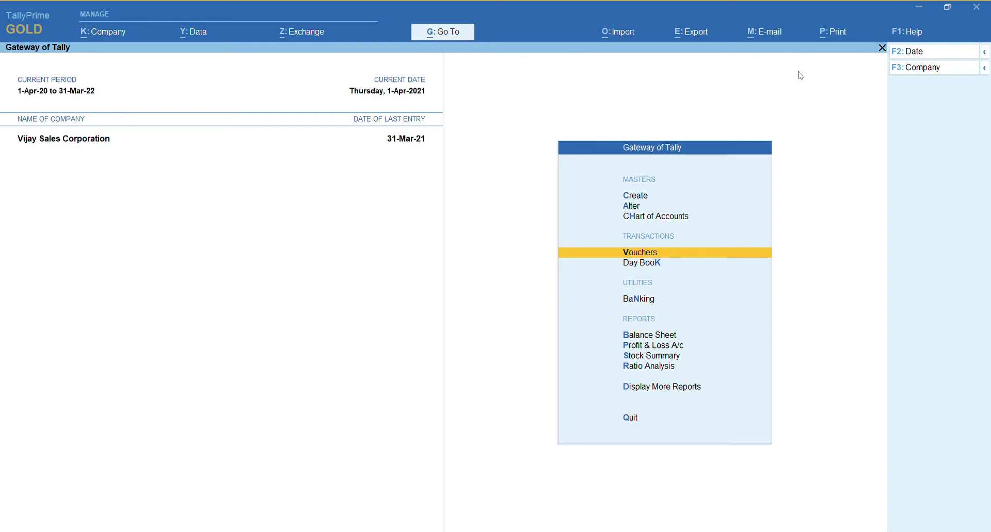
# Step: Verify the company data of Vijay Sales Corporation for splitting errors, and return to the Gateway of Tally
pyautogui.hotkey('alt', 'y')
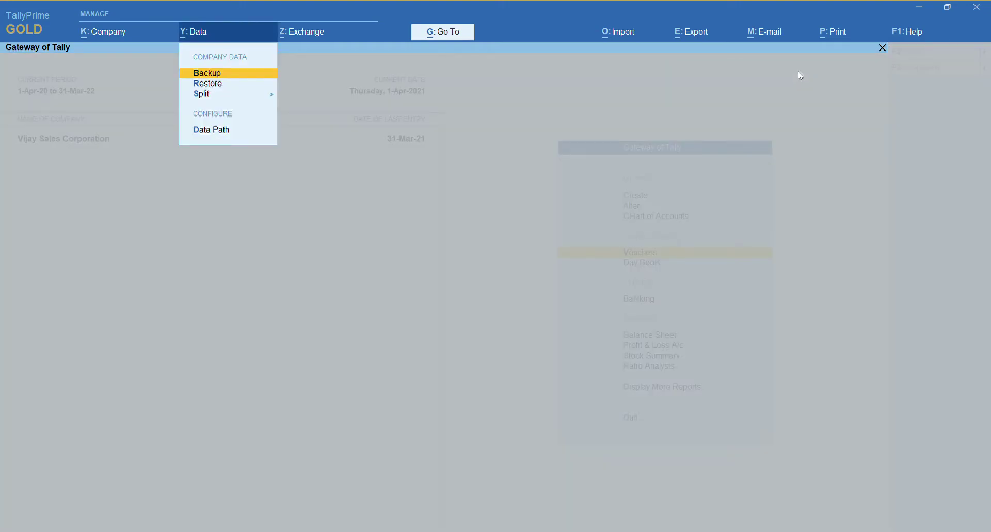
pyautogui.press('Down')
pyautogui.press('Down')
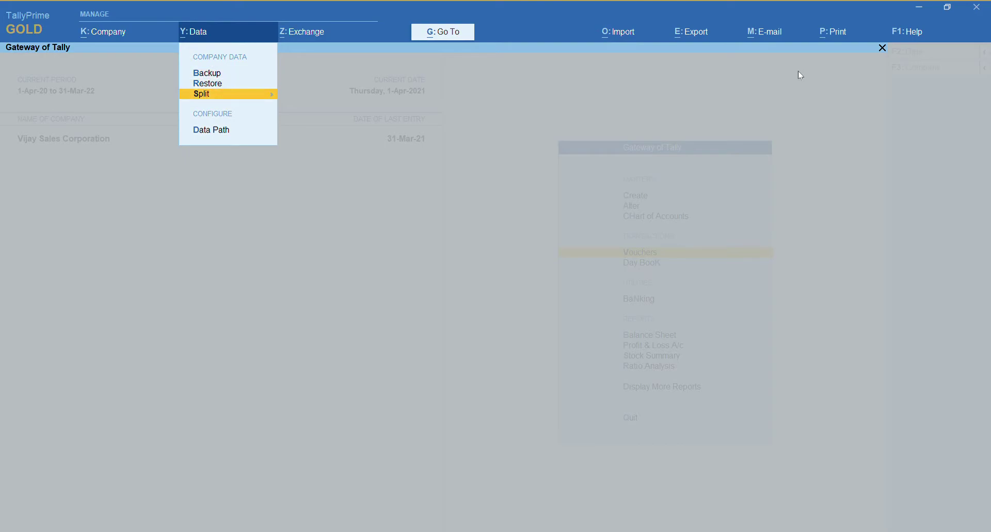
pyautogui.press('Return')
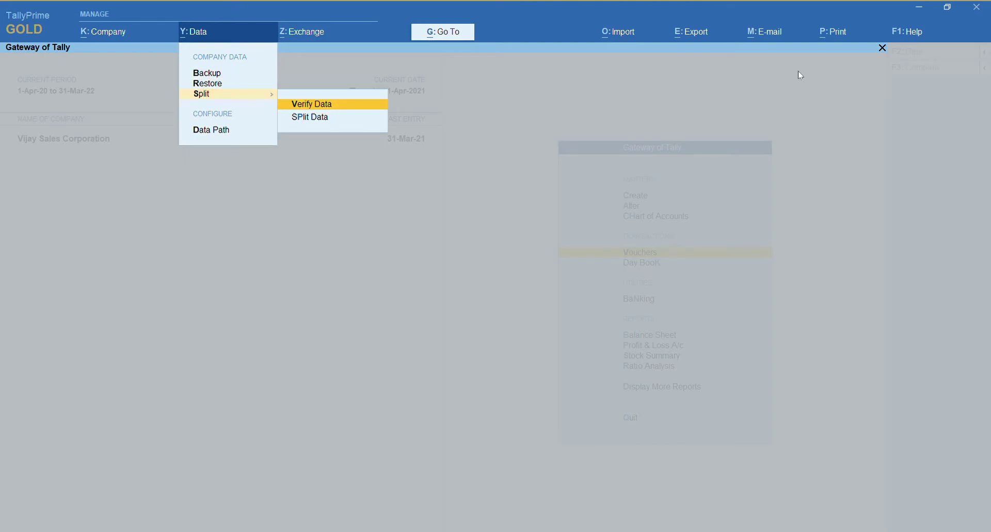
pyautogui.press('Return')
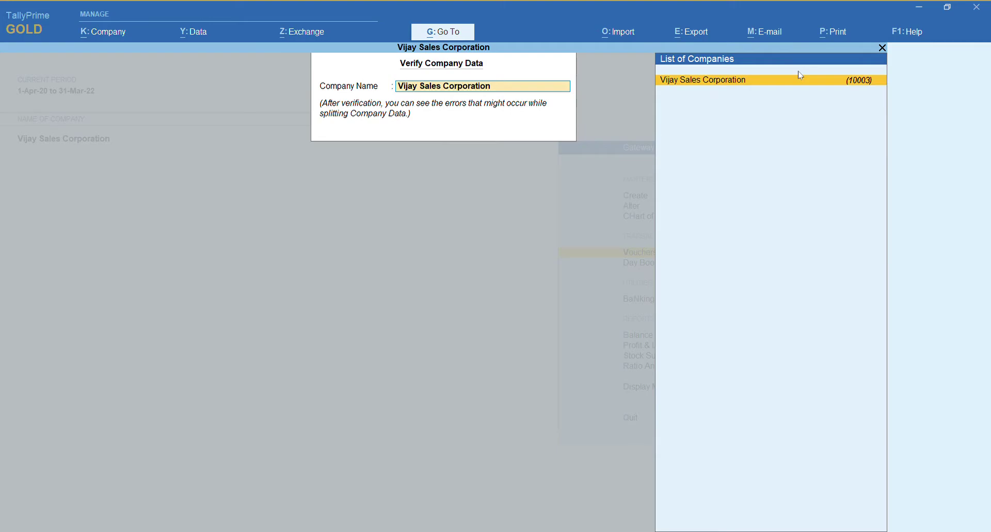
pyautogui.press('Return')
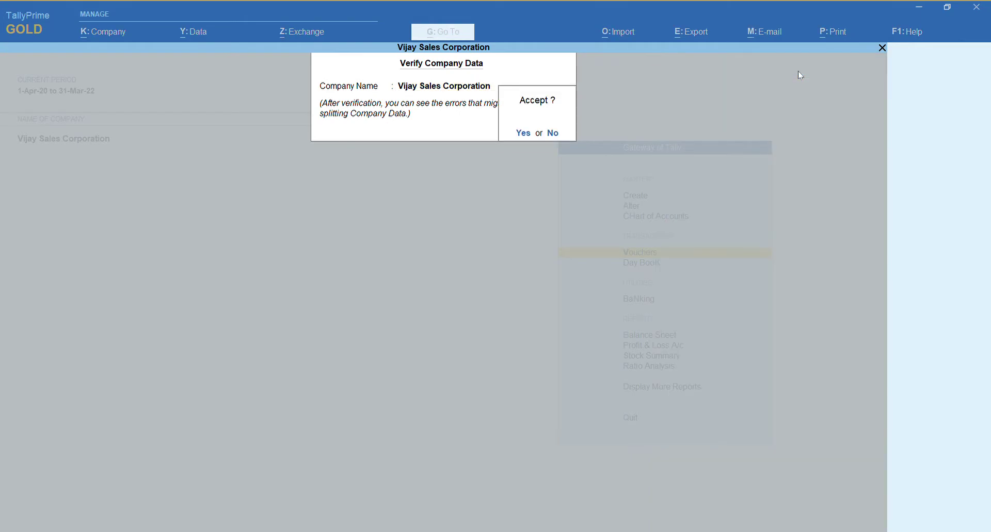
pyautogui.press('Return')
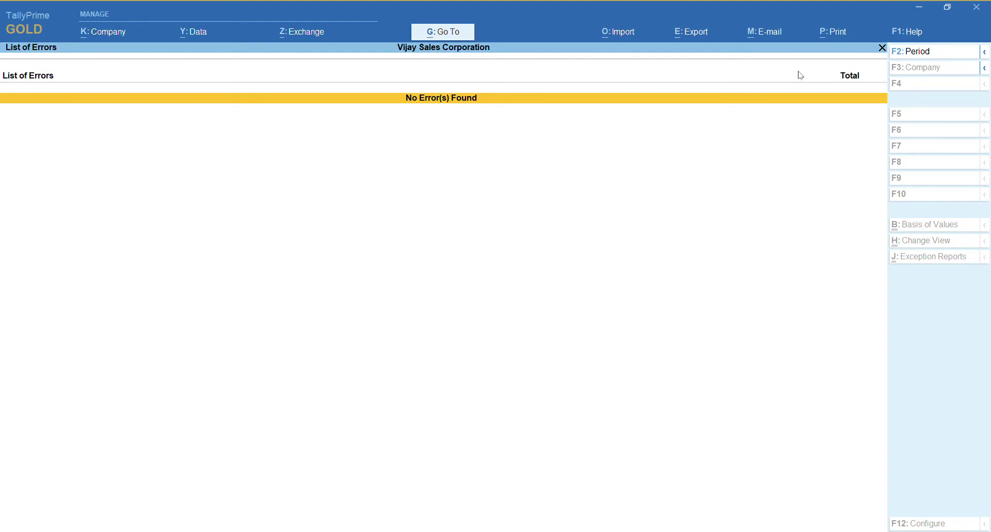
pyautogui.press('Escape')
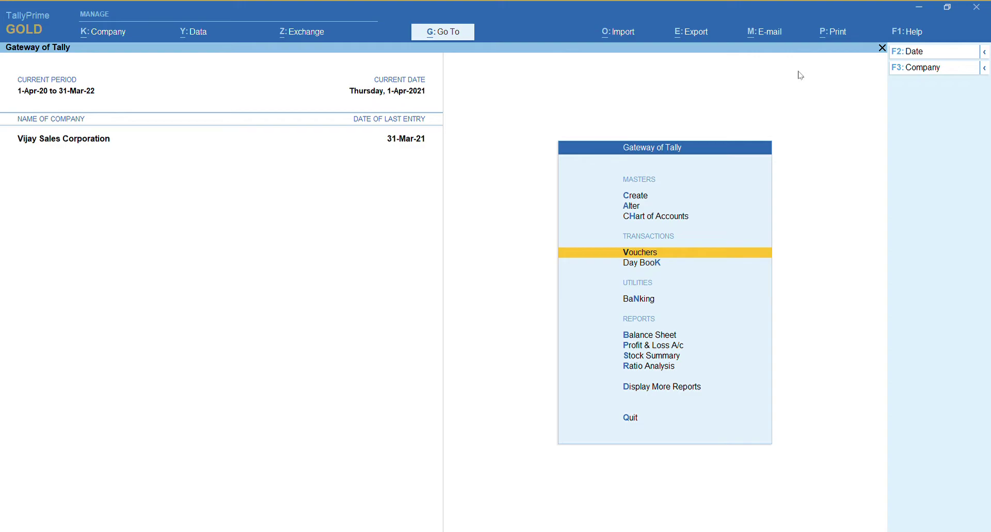
# Step: Split the company data of Vijay Sales Corporation from 1-Apr-21
pyautogui.press('alt')
pyautogui.hotkey('alt', 'y')
pyautogui.press('Down')
pyautogui.press('Down')
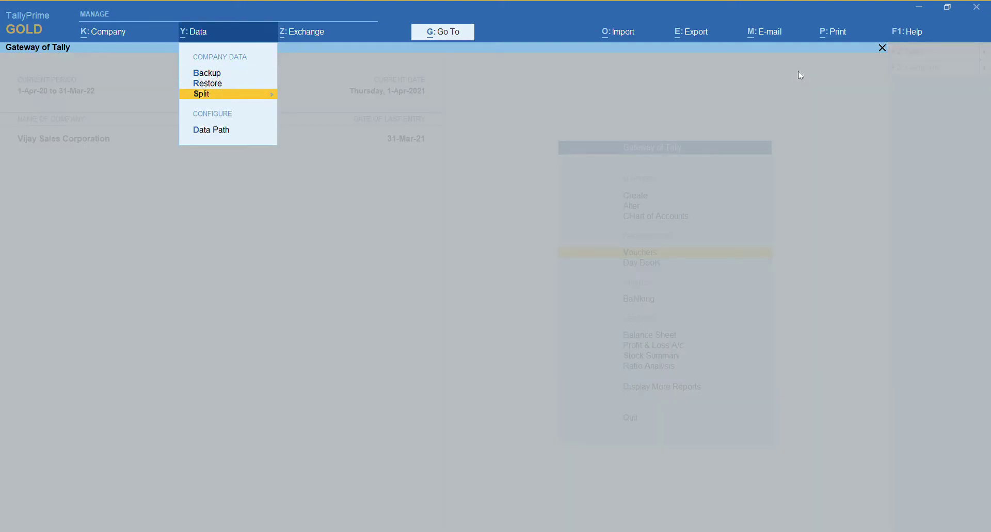
pyautogui.press('Return')
pyautogui.press('Down')
pyautogui.press('Return')
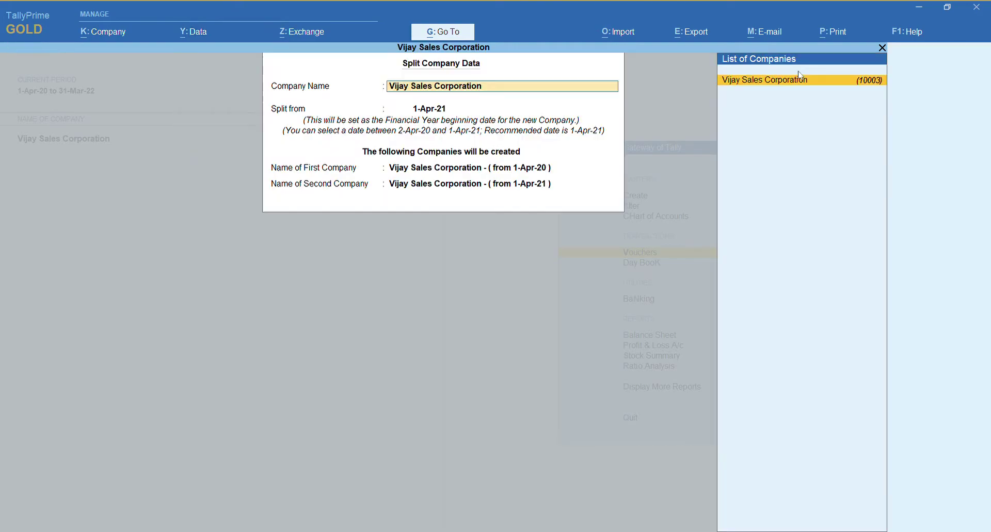
pyautogui.press('Return')
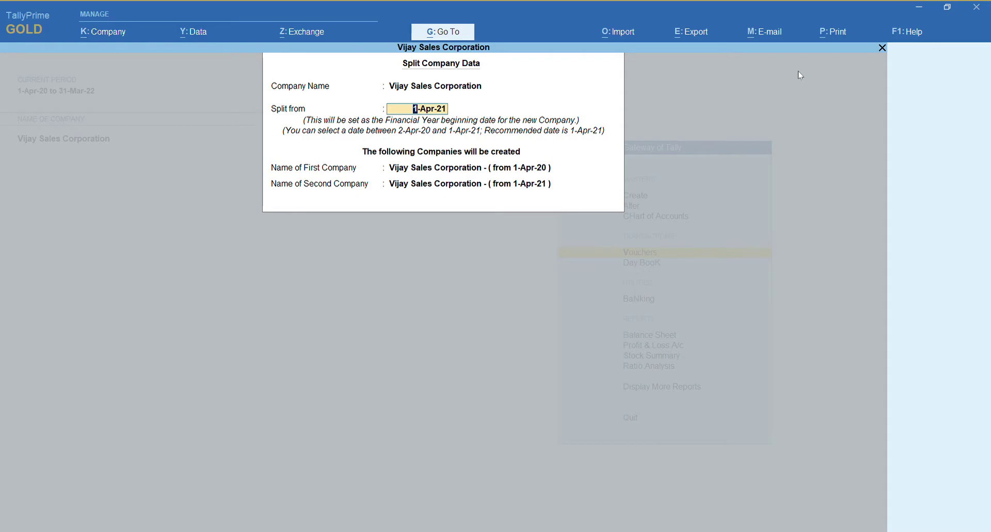
pyautogui.press('Return')
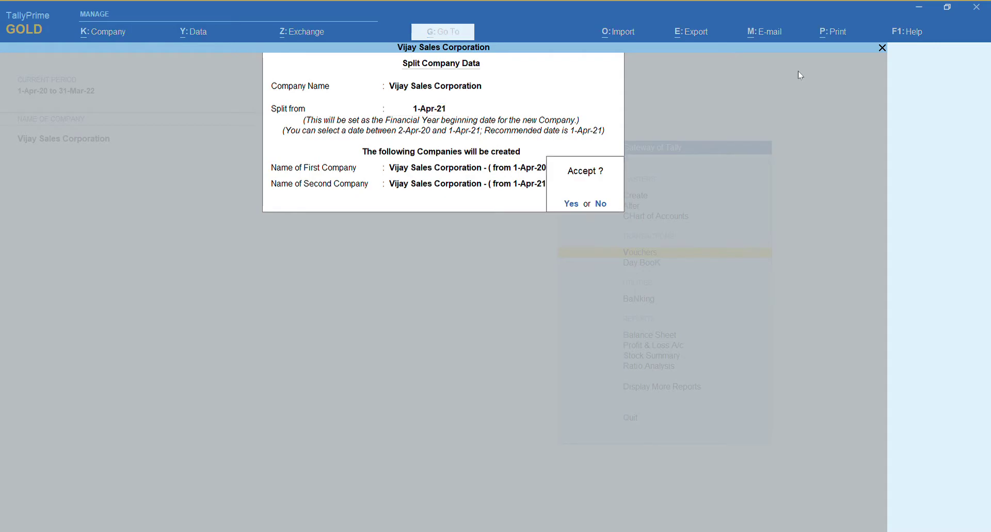
pyautogui.press('y')
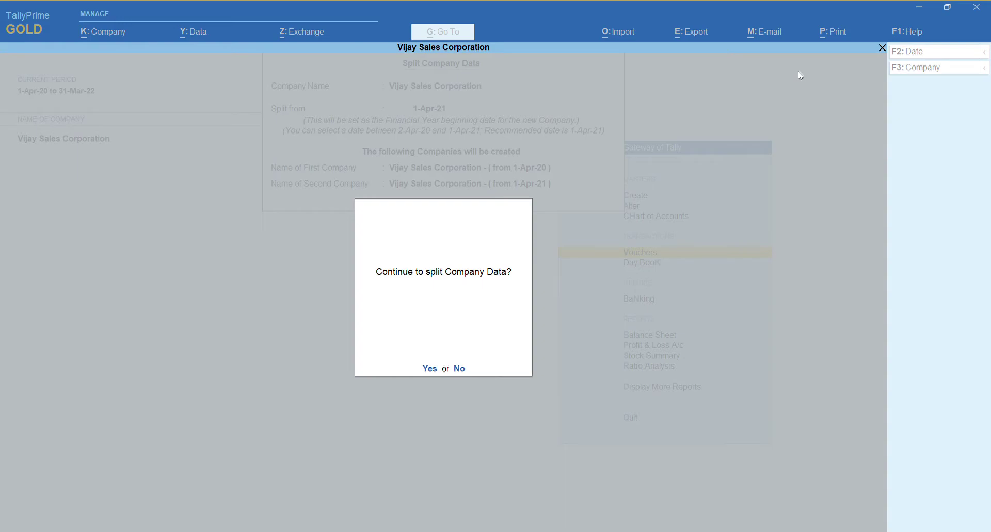
pyautogui.press('y')
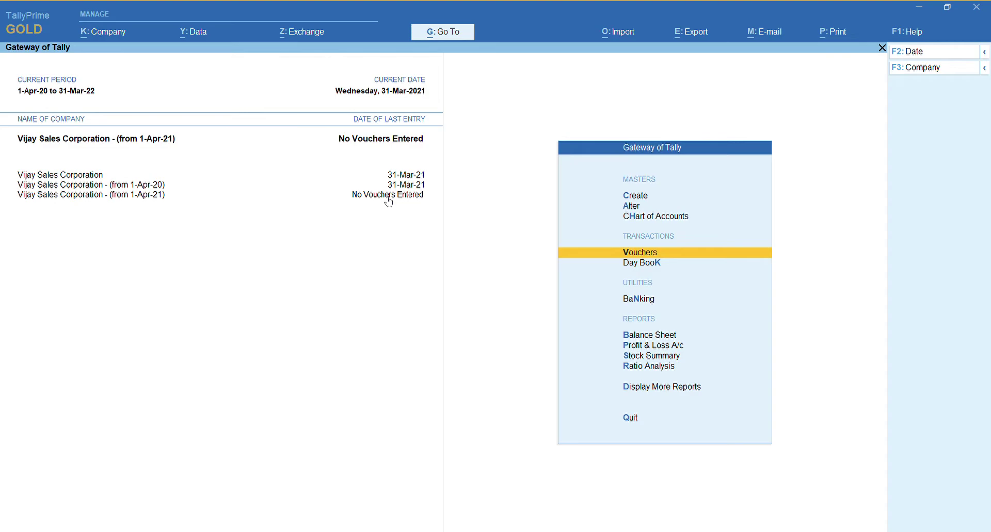
# Step: Shut both split companies, the one from 1-Apr-21 and the one from 1-Apr-20, leaving the original Vijay Sales Corporation loaded
pyautogui.press('ctrl')
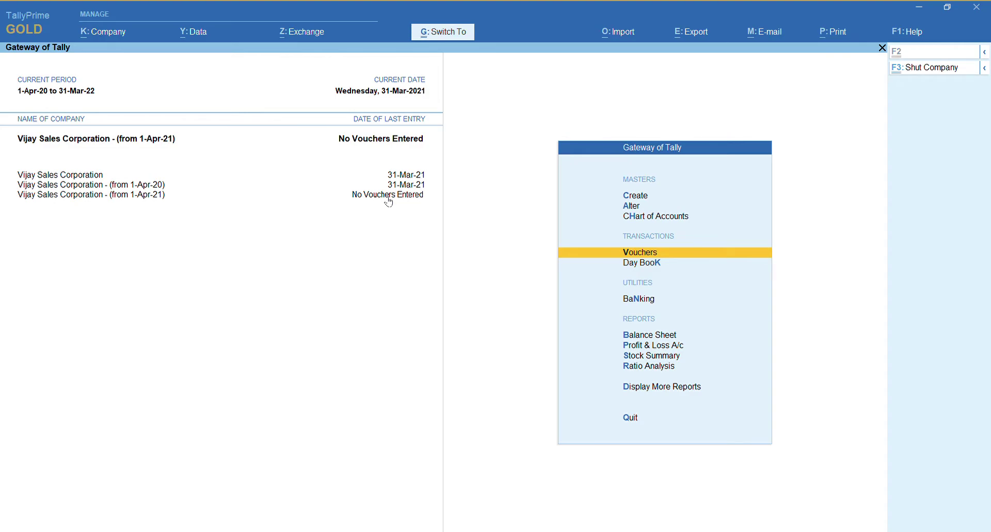
pyautogui.hotkey('ctrl', 'F3')
pyautogui.press('Return')
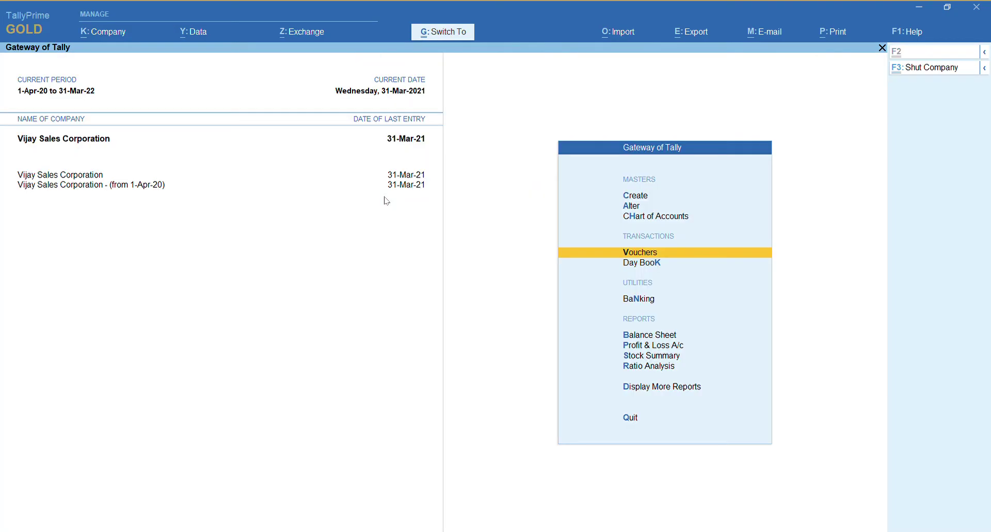
pyautogui.hotkey('ctrl', 'F3')
pyautogui.press('Down')
pyautogui.press('Down')
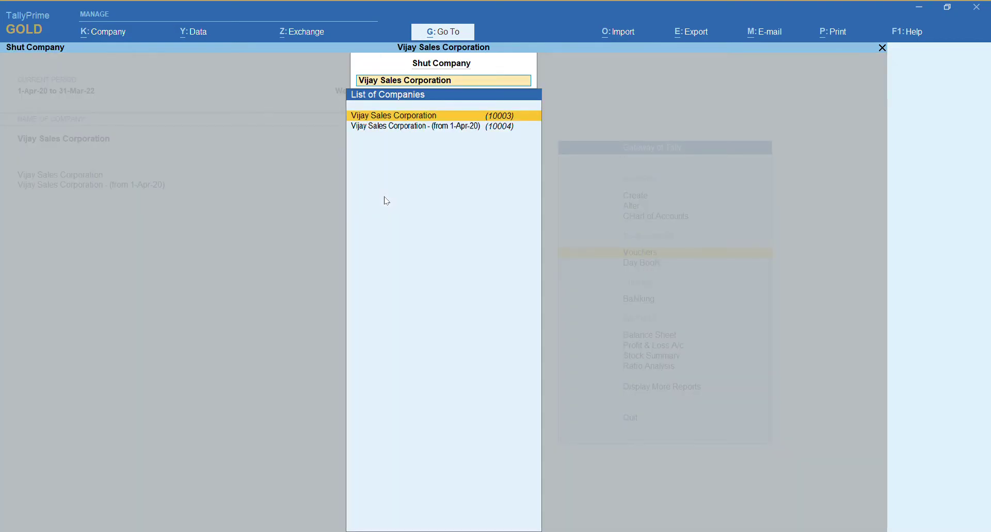
pyautogui.press('Return')
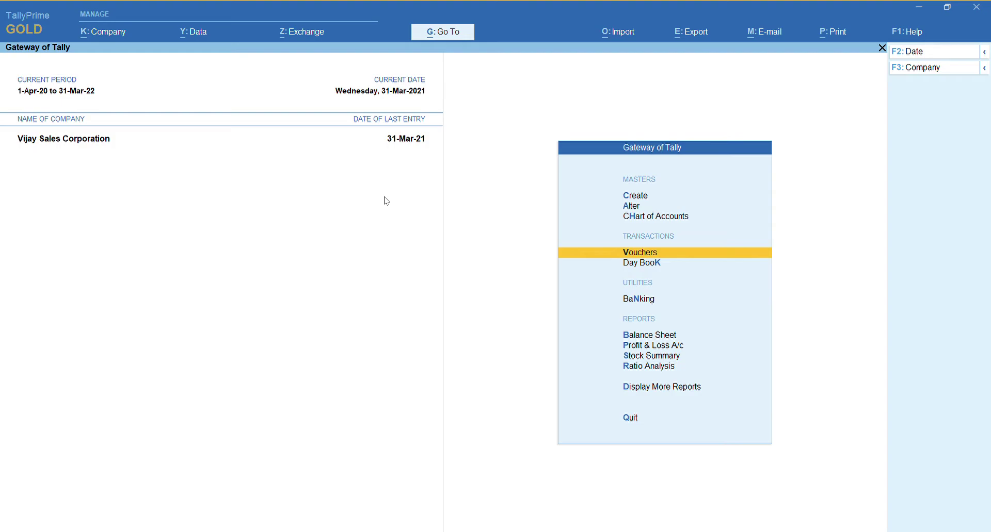
# Step: Start creating a new company named Vijay Sales Corporation 1-4-2021, using the same text as its mailing name
pyautogui.click(985, 69)
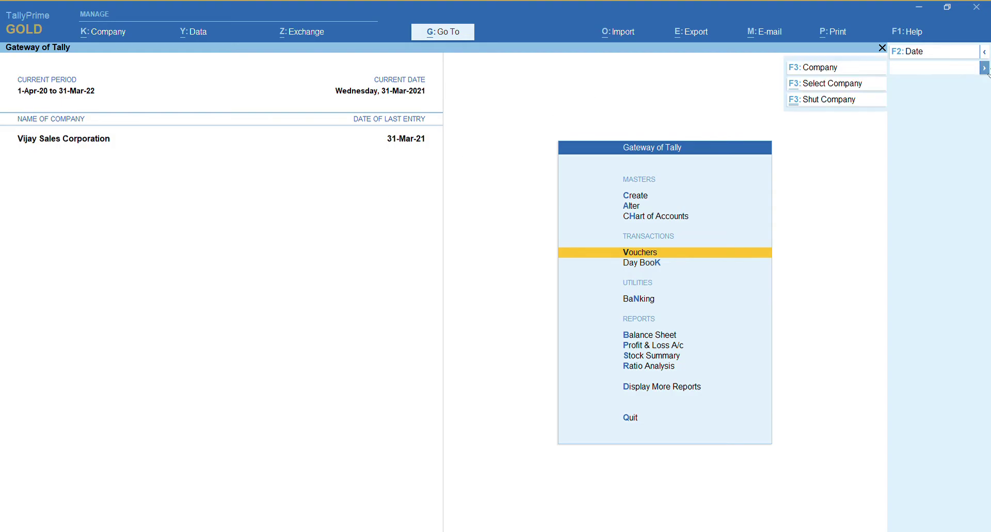
pyautogui.click(803, 90)
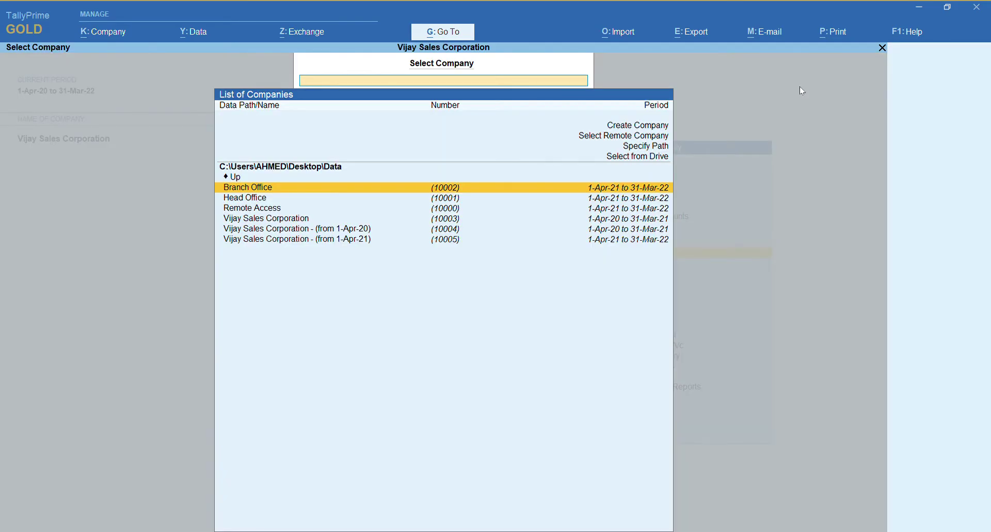
pyautogui.press('Up')
pyautogui.press('Up')
pyautogui.press('Up')
pyautogui.press('Up')
pyautogui.press('Up')
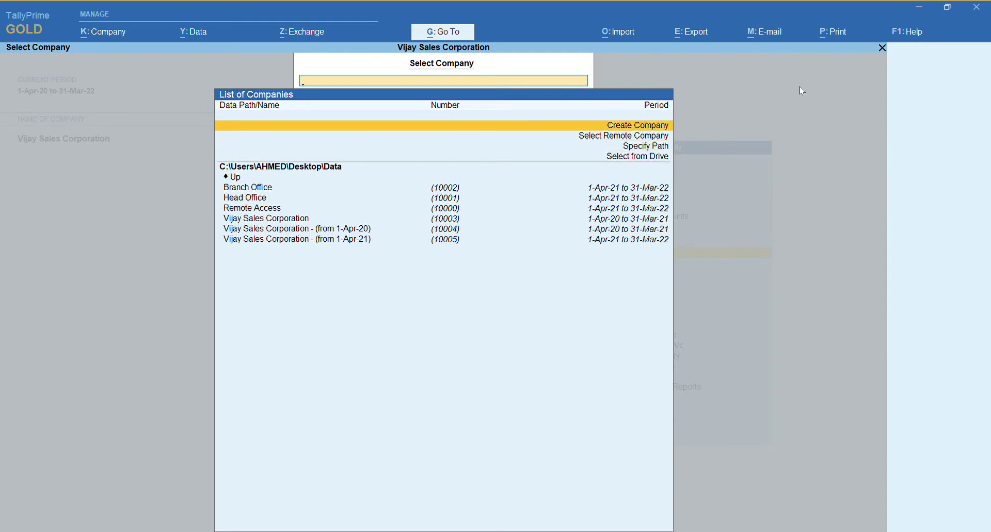
pyautogui.press('Return')
pyautogui.write('Vijay Sa')
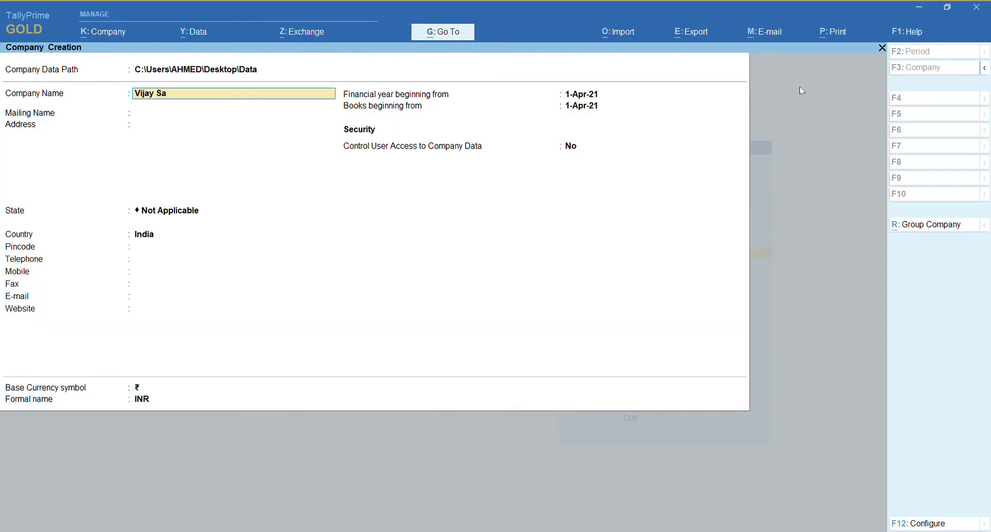
pyautogui.write('les corporation 1-4-2021')
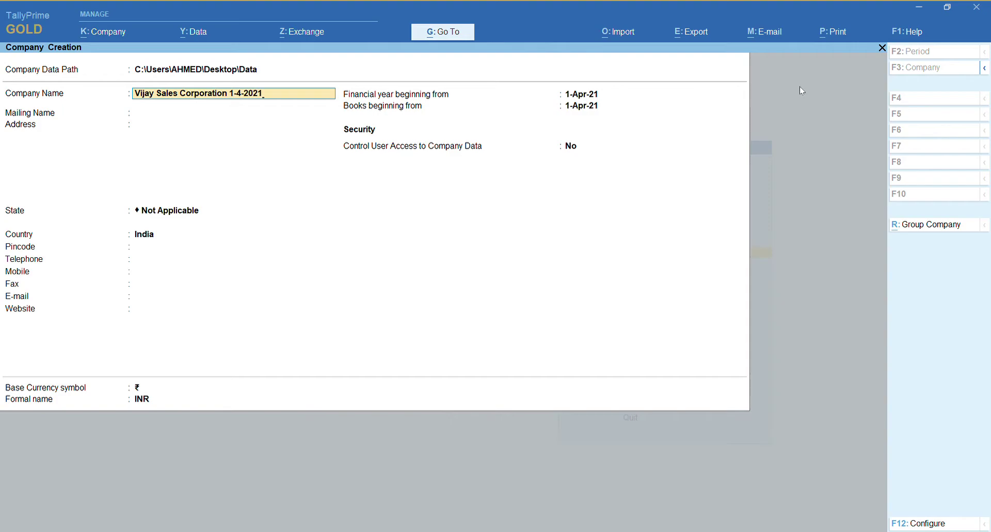
pyautogui.press('Return')
pyautogui.press('Return')
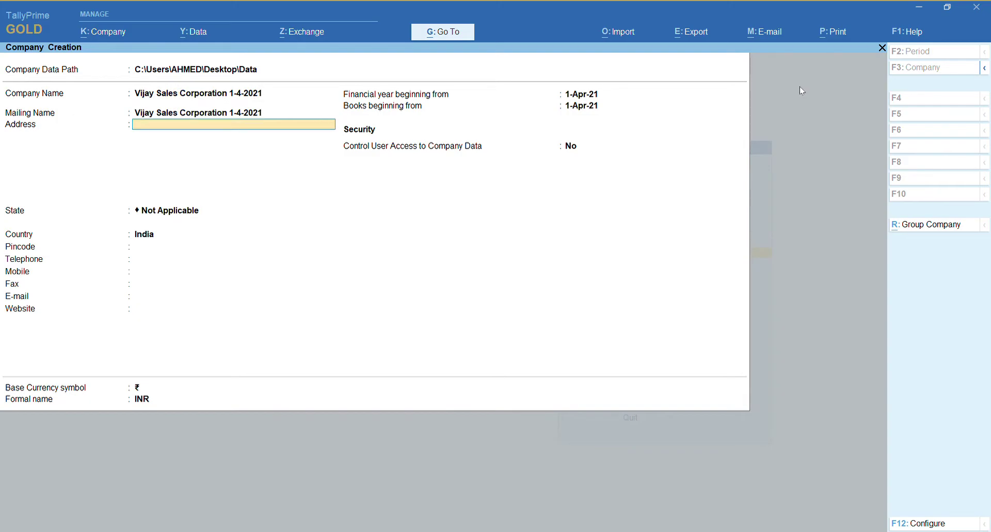
# Step: Leave the new company's address blank, keep India as the country, and set the state to Karnataka
pyautogui.press('Return')
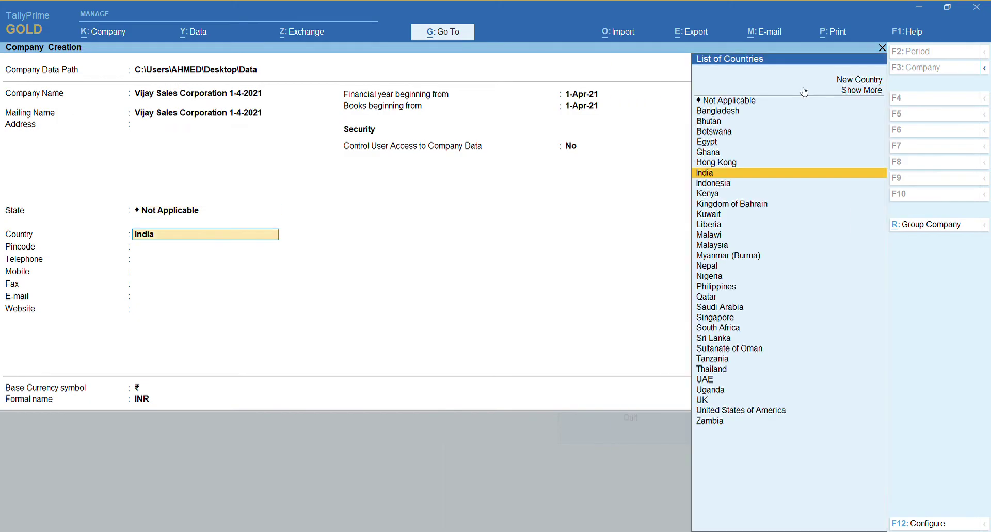
pyautogui.press('Return')
pyautogui.write('Kar')
pyautogui.press('Return')
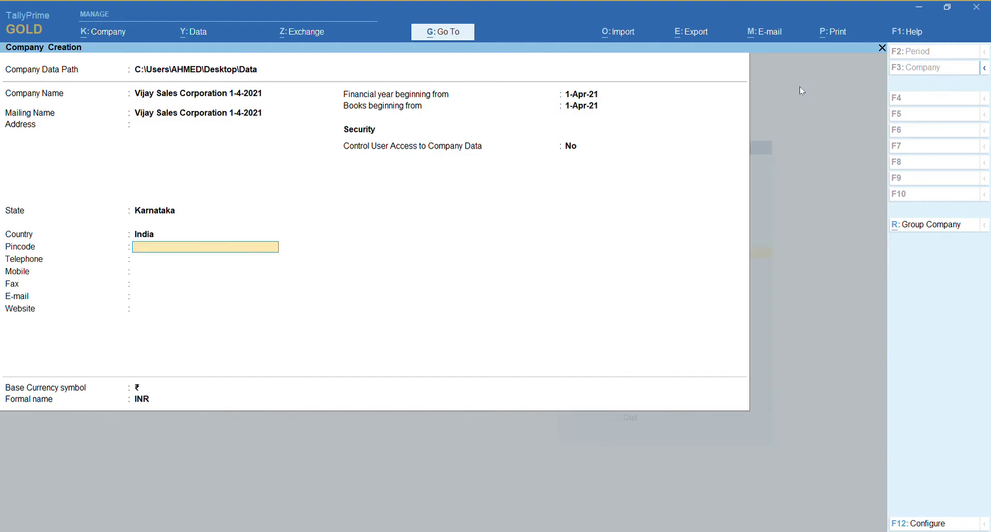
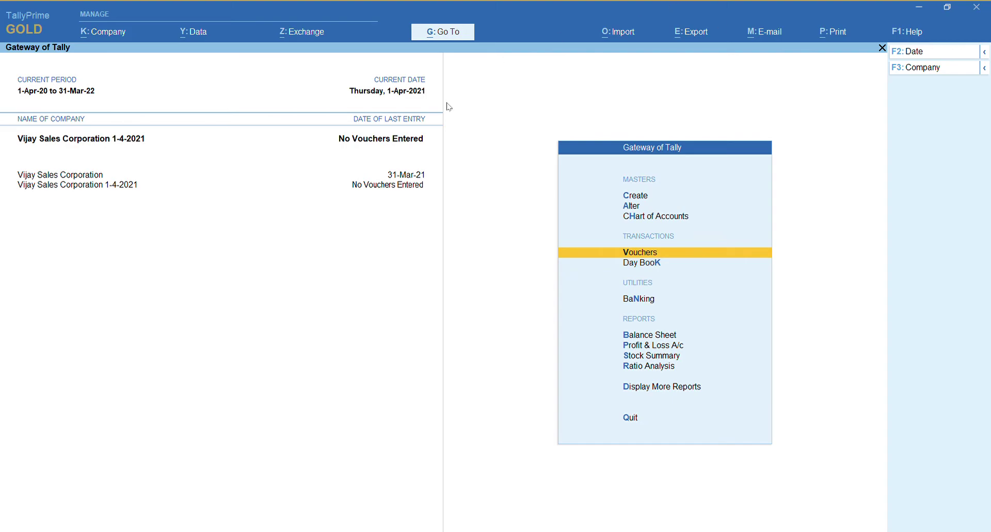
# Step: Make Vijay Sales Corporation the active company and open the configuration for exporting its masters
pyautogui.click(408, 179)
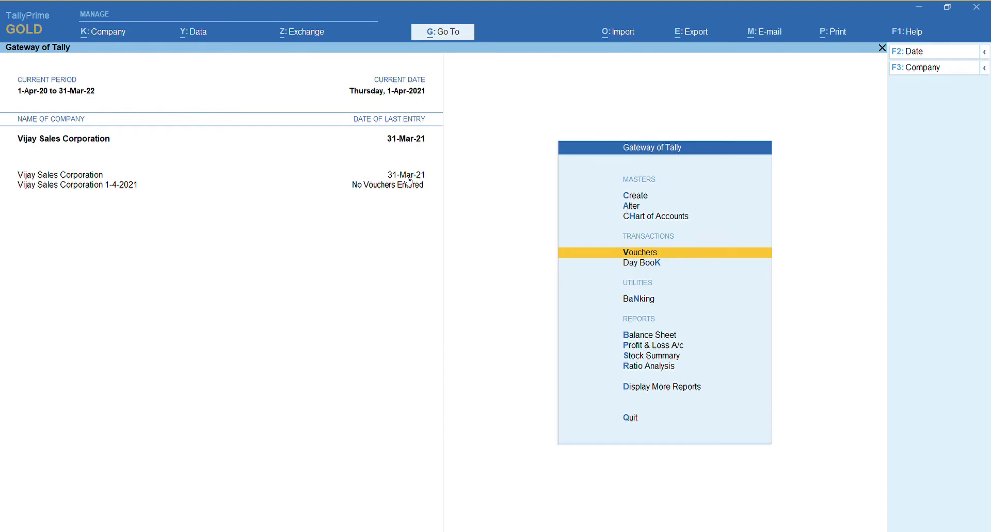
pyautogui.press('alt')
pyautogui.hotkey('alt', 'e')
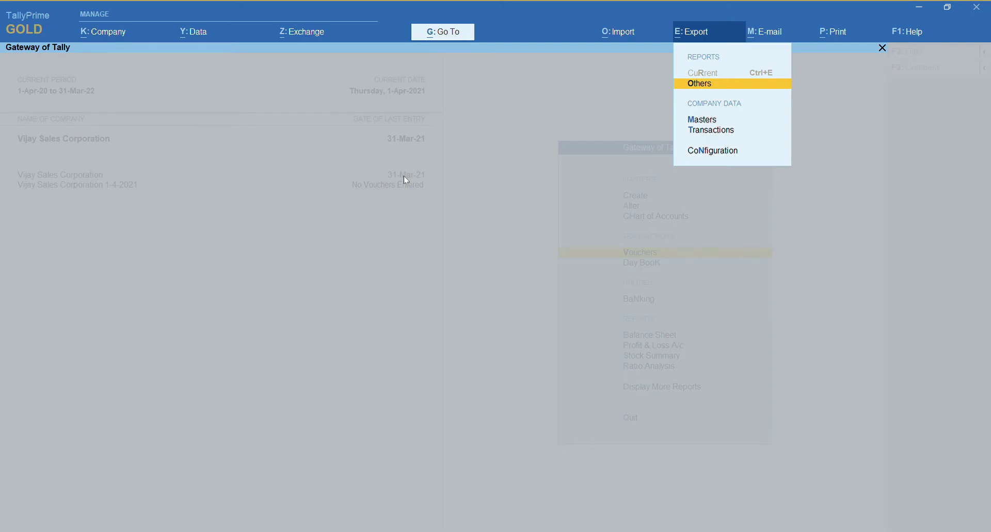
pyautogui.press('Down')
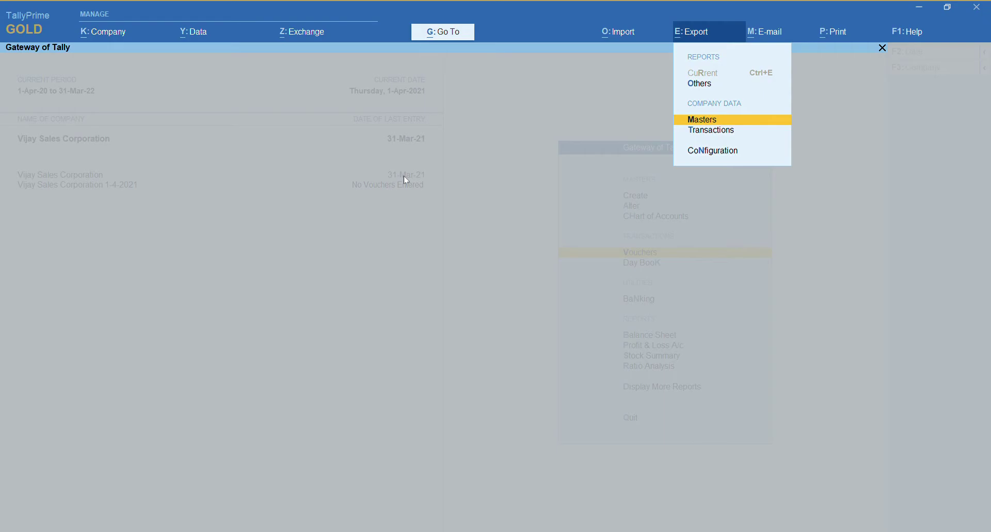
pyautogui.press('Return')
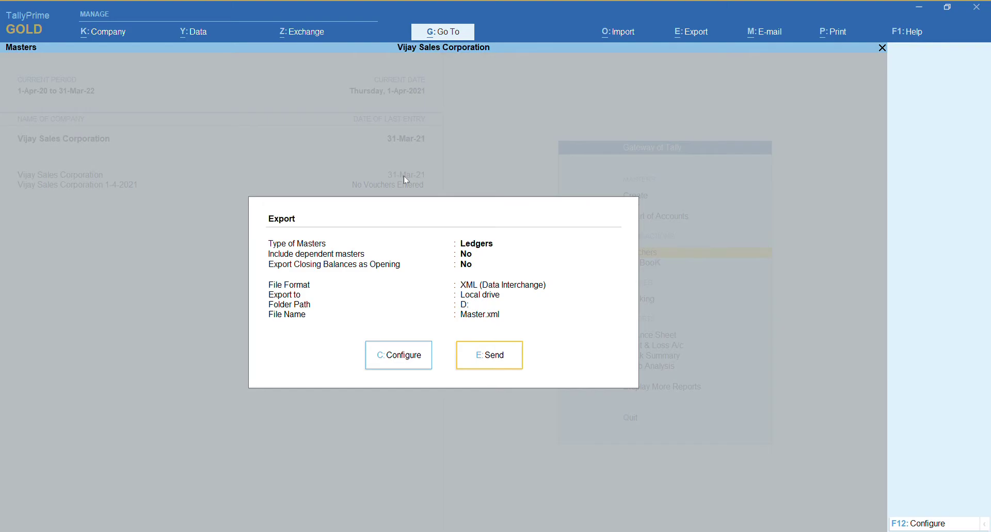
pyautogui.press('Left')
pyautogui.press('Return')
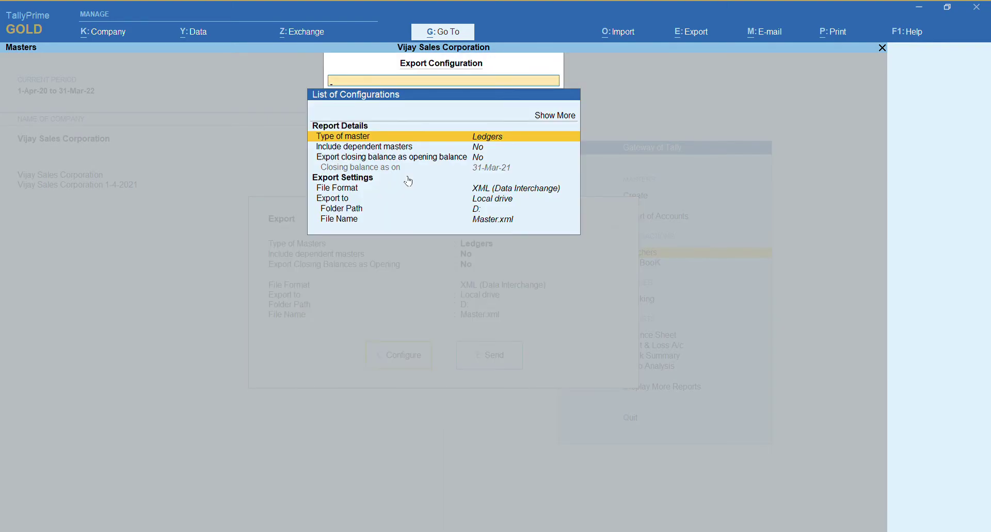
# Step: Set the type of master for the export to All Masters
pyautogui.press('Return')
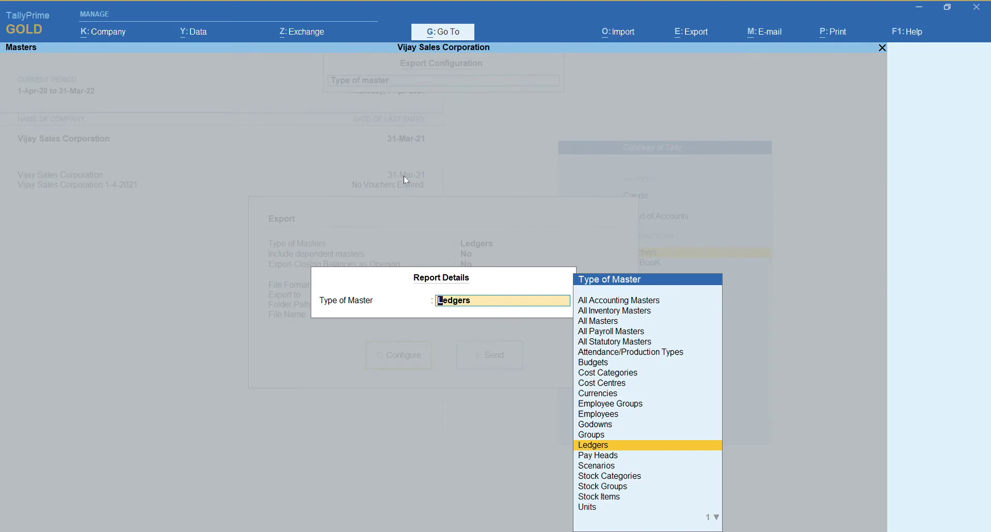
pyautogui.press('Down')
pyautogui.press('Down')
pyautogui.press('Down')
pyautogui.press('Down')
pyautogui.press('Down')
pyautogui.press('Down')
pyautogui.press('Down')
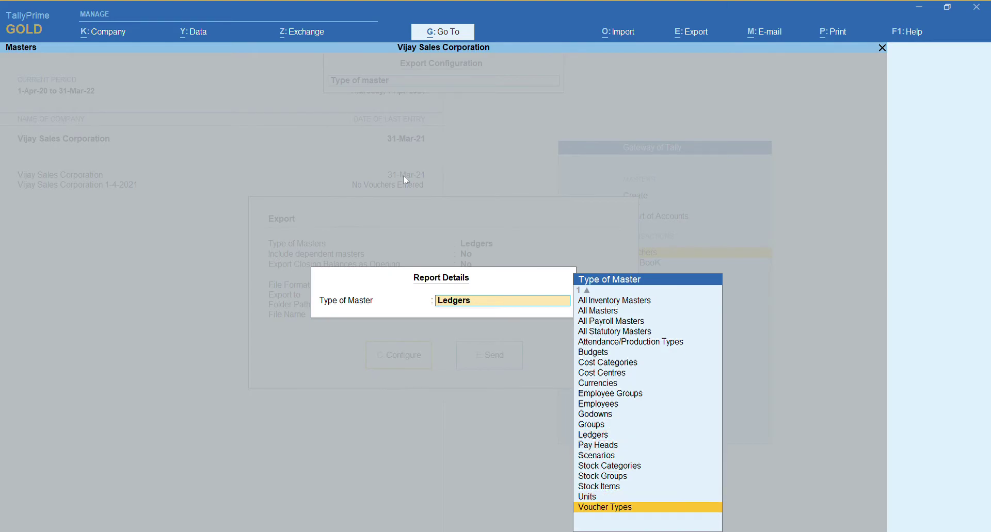
pyautogui.press('Up')
pyautogui.press('Up')
pyautogui.press('Up')
pyautogui.press('Up')
pyautogui.press('Up')
pyautogui.press('Up')
pyautogui.press('Up')
pyautogui.press('Up')
pyautogui.press('Up')
pyautogui.press('Up')
pyautogui.press('Up')
pyautogui.press('Up')
pyautogui.press('Up')
pyautogui.press('Up')
pyautogui.press('Up')
pyautogui.press('Up')
pyautogui.press('Up')
pyautogui.press('Up')
pyautogui.press('Up')
pyautogui.press('Up')
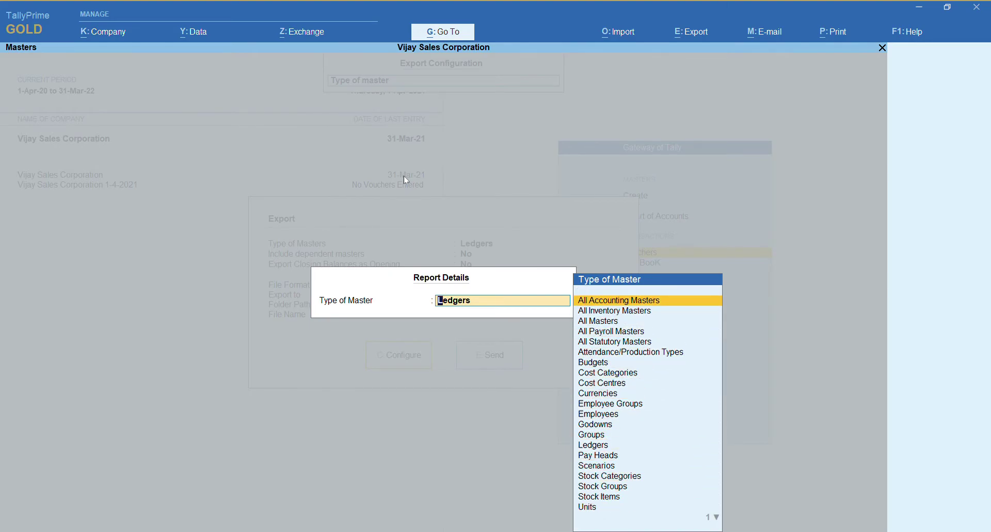
pyautogui.press('Down')
pyautogui.press('Down')
pyautogui.press('Return')
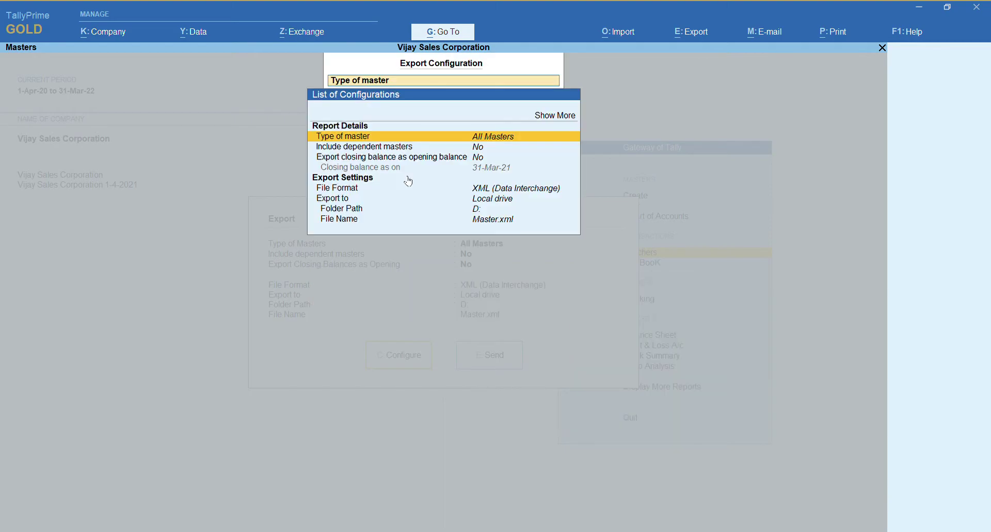
# Step: Set the folder path of the masters export to the Data folder on the Desktop
pyautogui.press('Down')
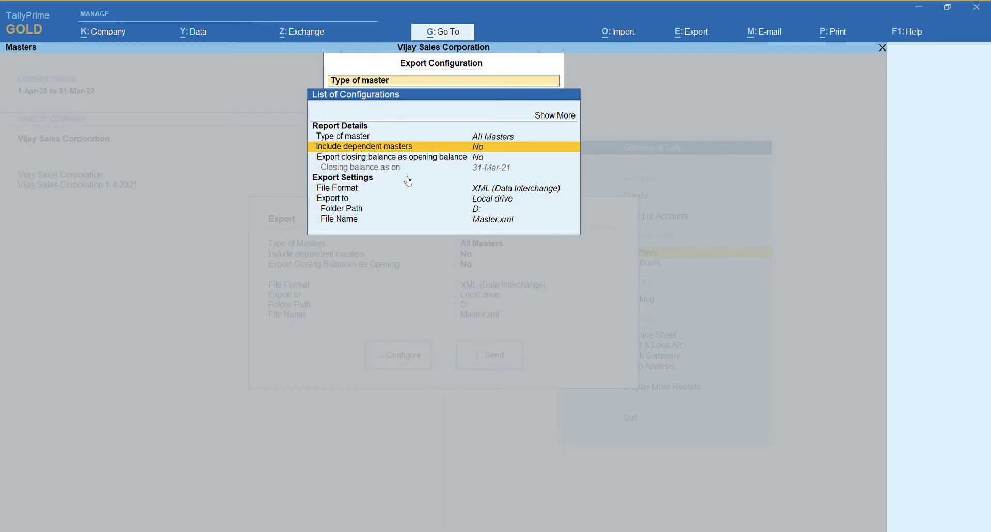
pyautogui.press('Down')
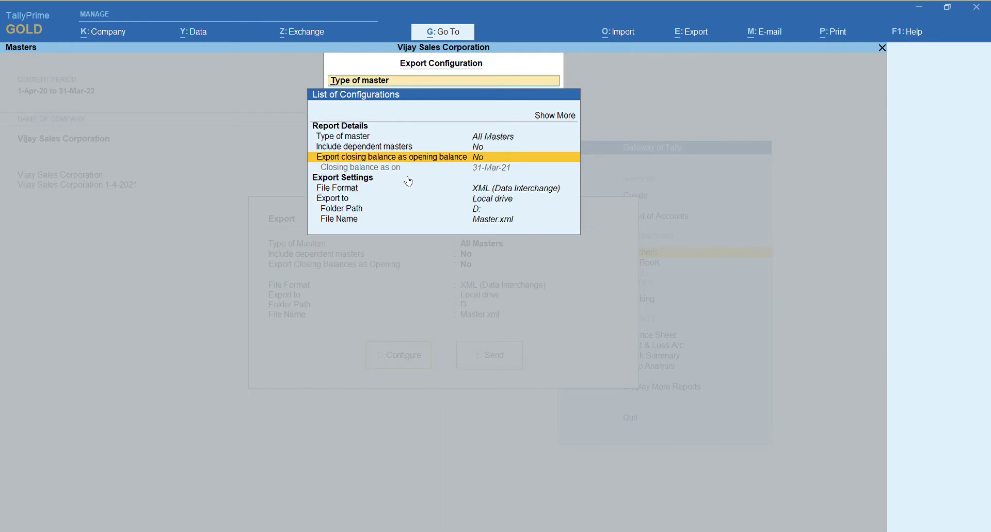
pyautogui.press('Down')
pyautogui.press('Down')
pyautogui.press('Down')
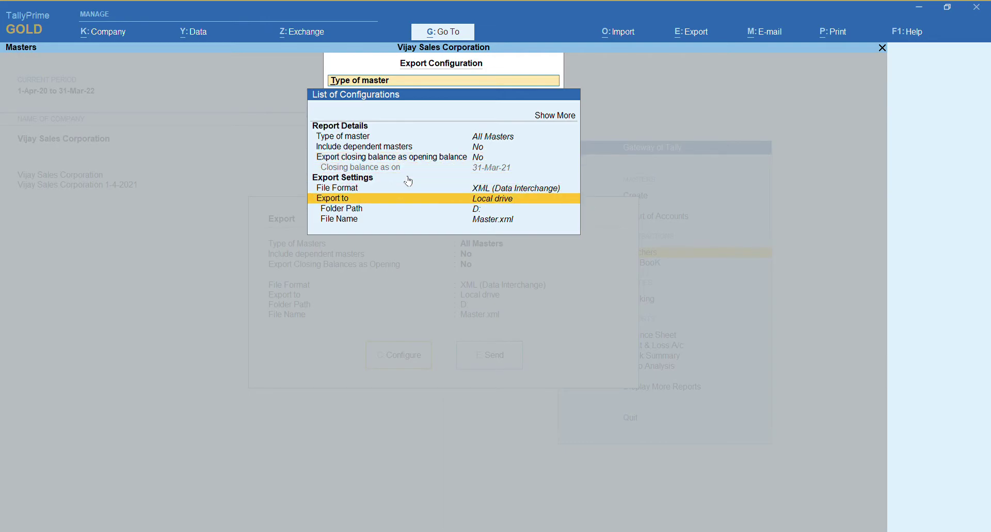
pyautogui.press('Down')
pyautogui.press('Return')
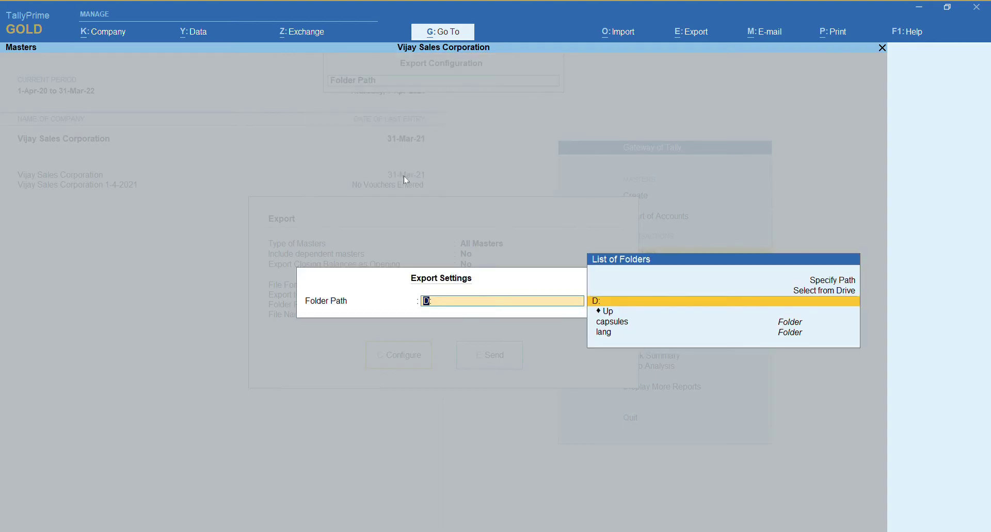
pyautogui.press('Up')
pyautogui.press('Return')
pyautogui.press('Down')
pyautogui.press('Down')
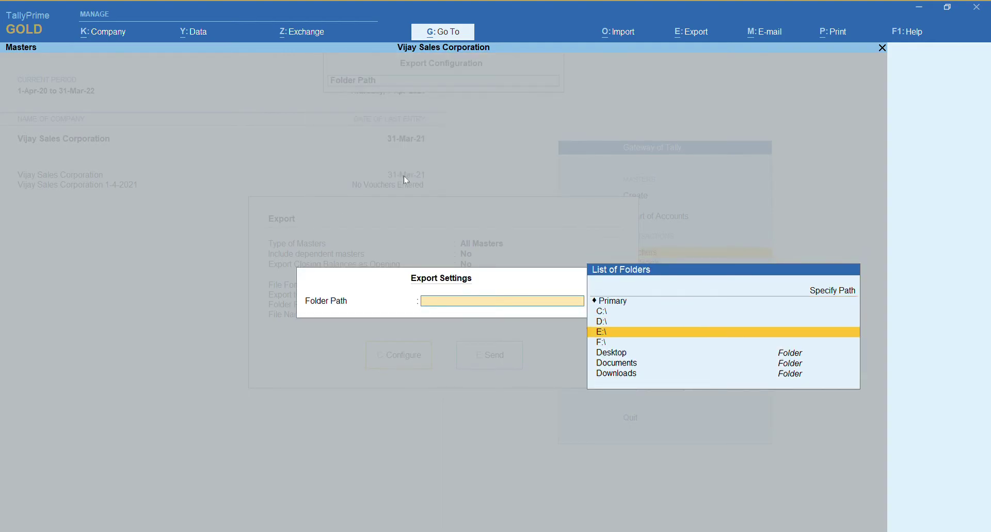
pyautogui.press('Down')
pyautogui.press('Down')
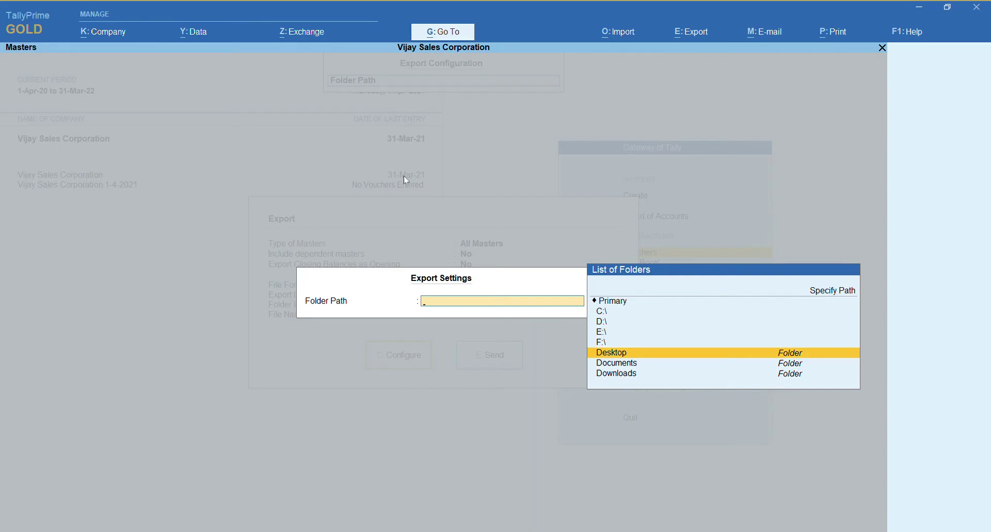
pyautogui.press('Return')
pyautogui.press('Down')
pyautogui.press('Down')
pyautogui.press('Down')
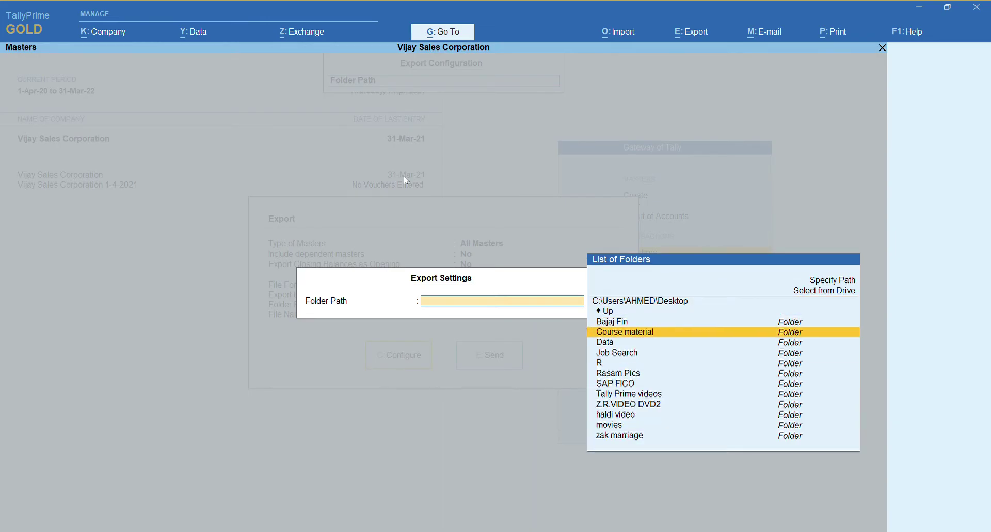
pyautogui.press('Down')
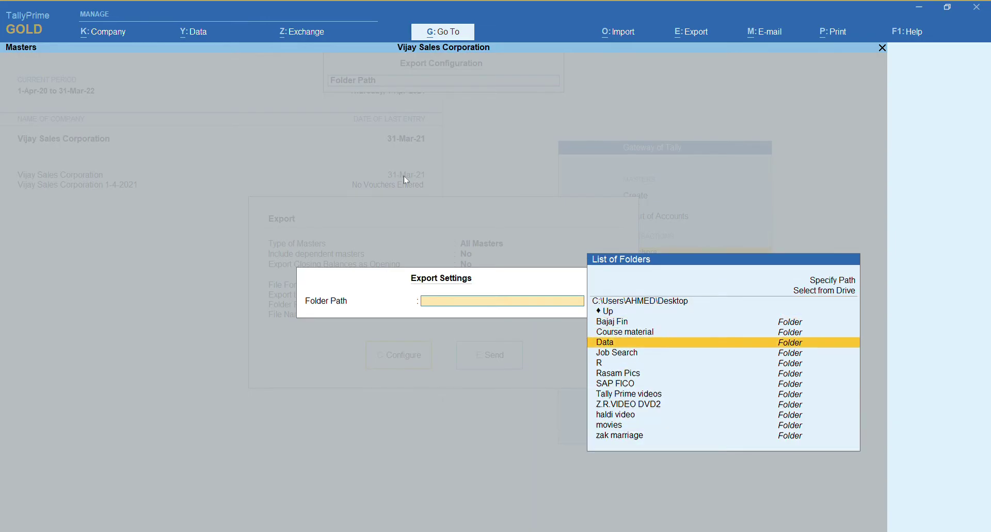
pyautogui.press('Down')
pyautogui.press('Down')
pyautogui.press('Down')
pyautogui.press('Down')
pyautogui.press('Down')
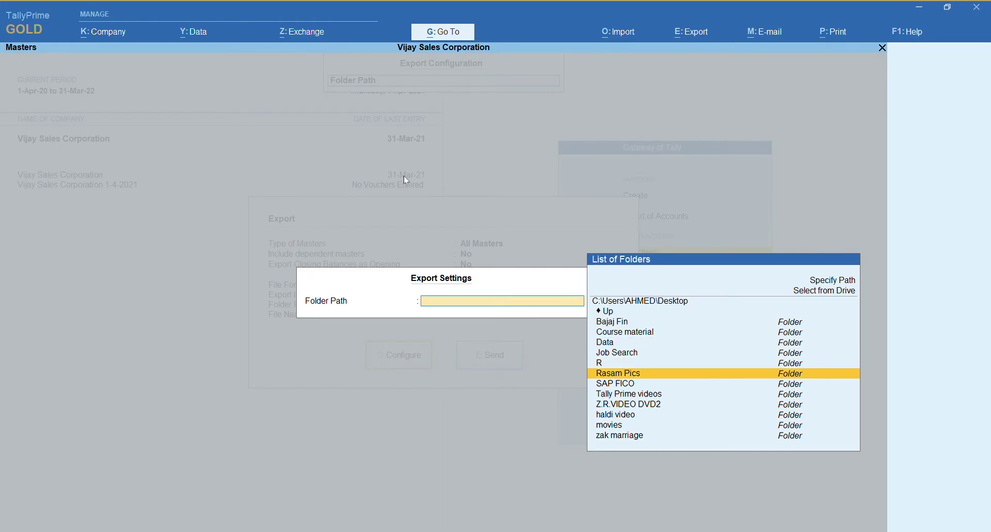
pyautogui.press('Up')
pyautogui.press('Up')
pyautogui.press('Up')
pyautogui.press('Up')
pyautogui.press('Up')
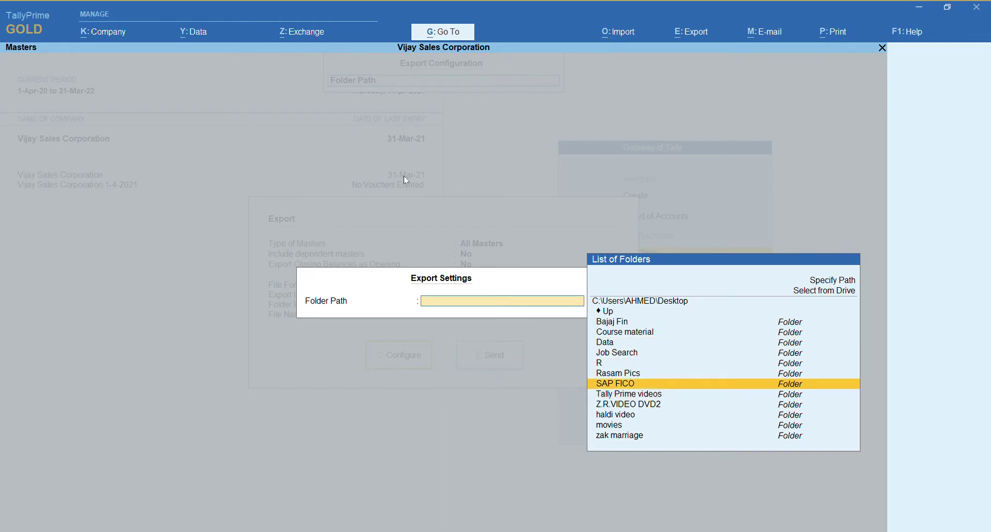
pyautogui.press('Return')
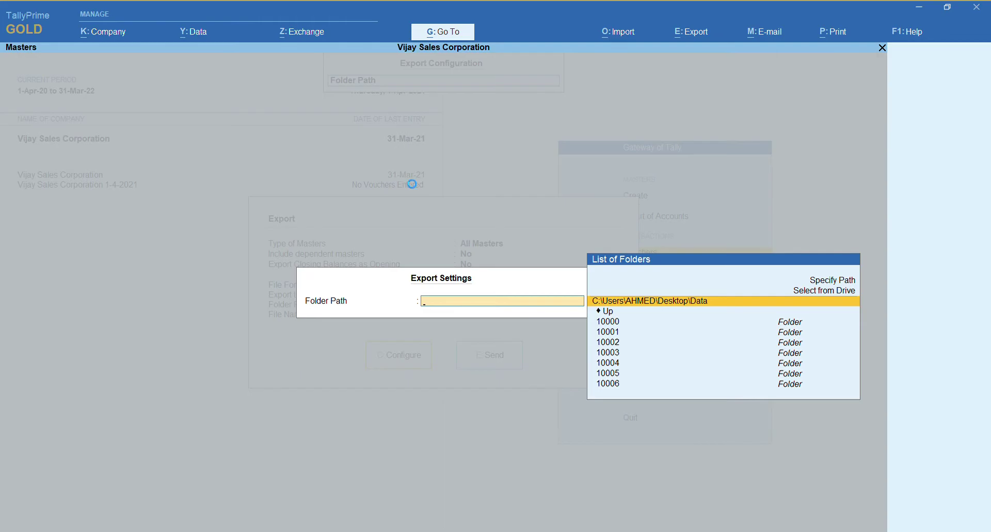
pyautogui.press('Return')
# Step: Accept the export configuration, export all masters as Master.xml, and return to the Gateway of Tally
pyautogui.hotkey('ctrl', 'a')
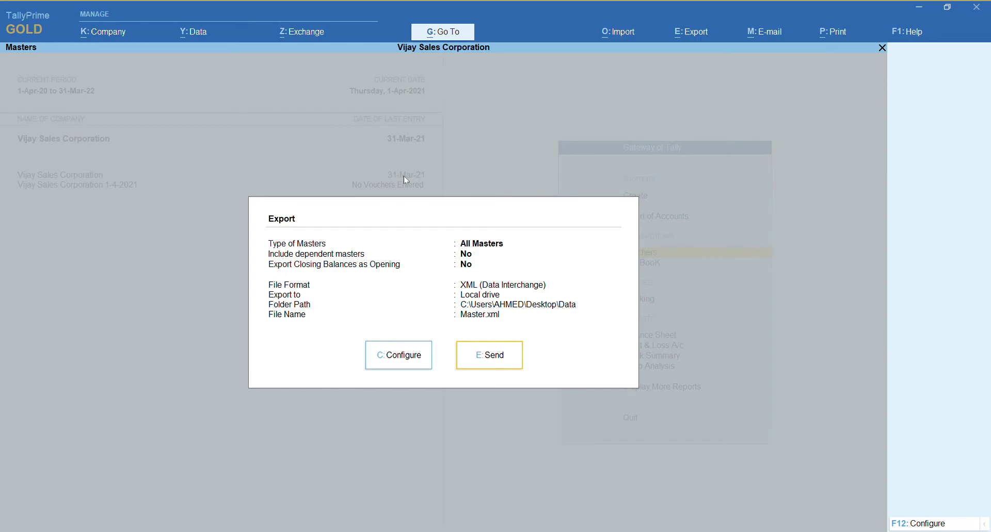
pyautogui.press('Escape')
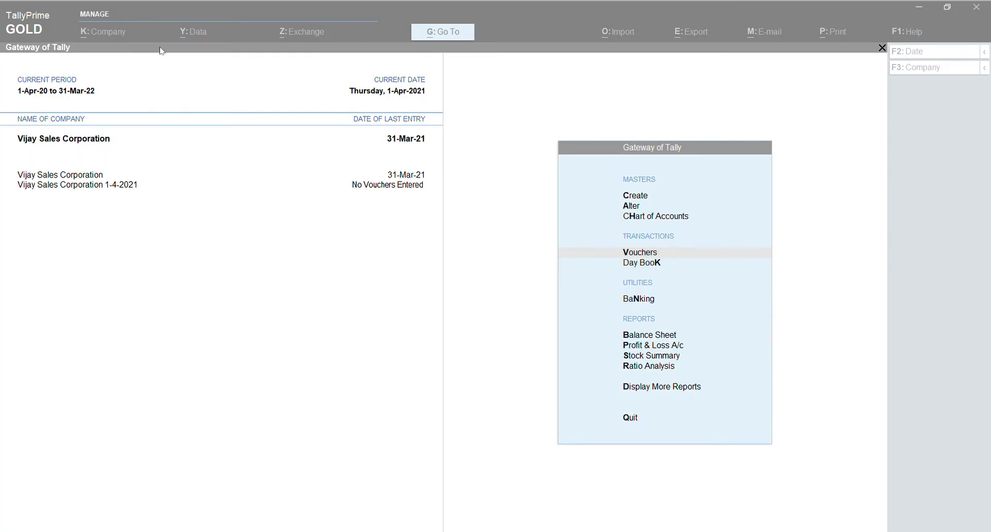
pyautogui.click(256, 7)
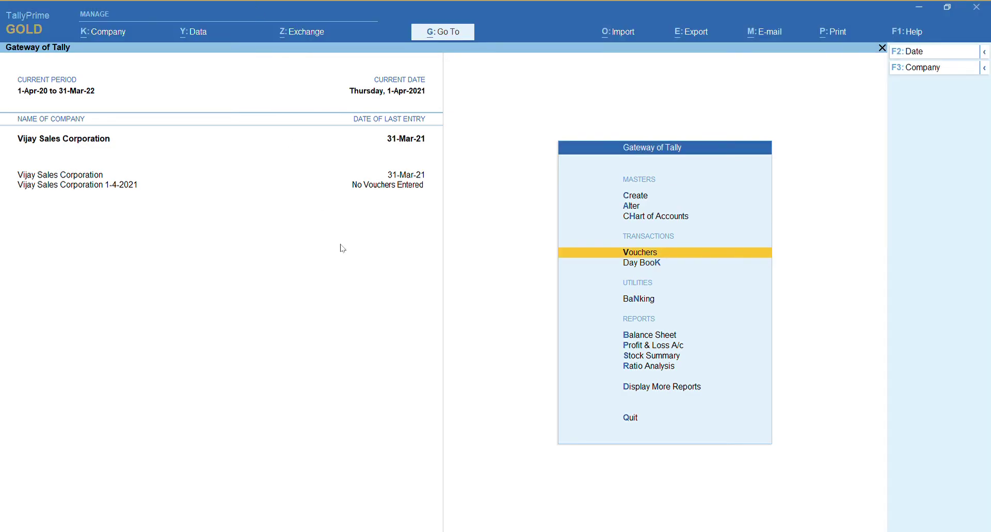
# Step: Start exporting the transactions of Vijay Sales Corporation and open the export configuration
pyautogui.press('alt')
pyautogui.hotkey('alt', 'e')
pyautogui.press('Down')
pyautogui.press('Down')
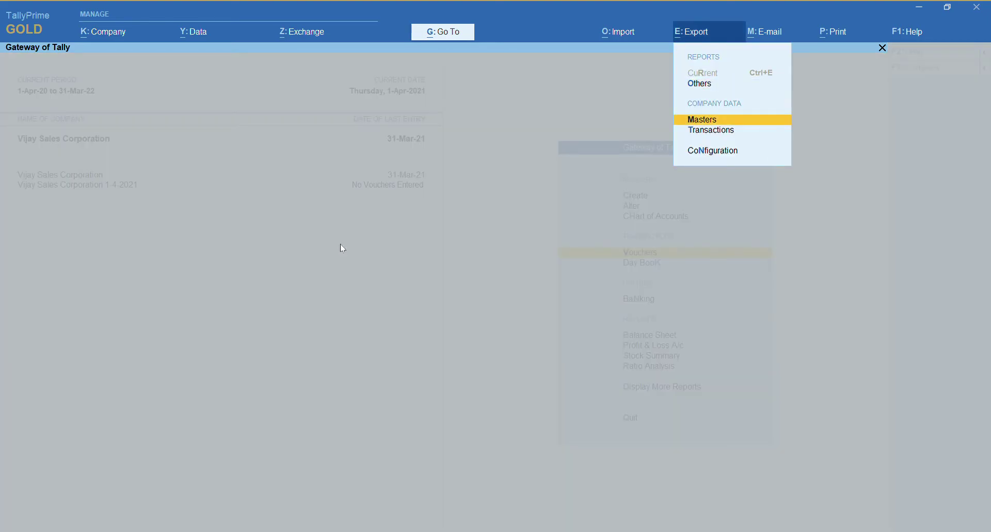
pyautogui.press('Return')
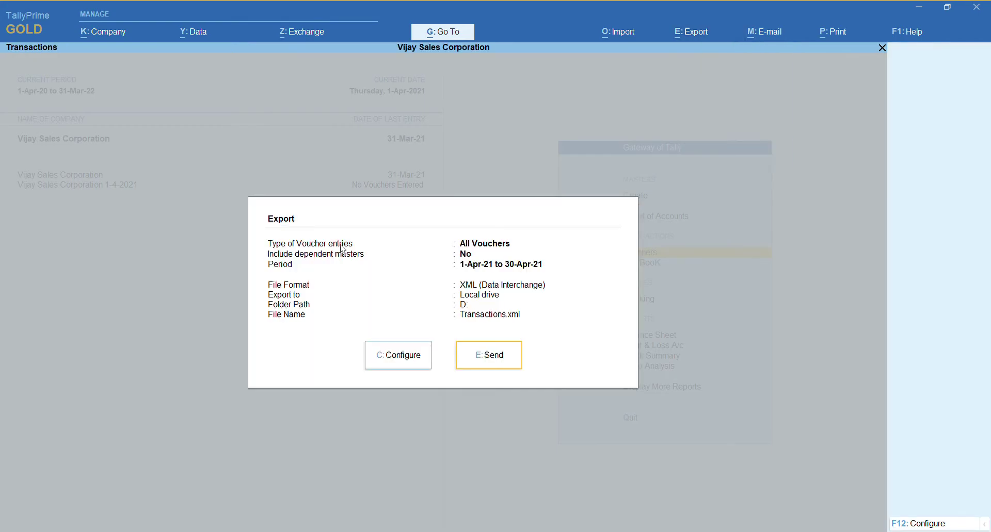
pyautogui.press('Left')
pyautogui.press('Return')
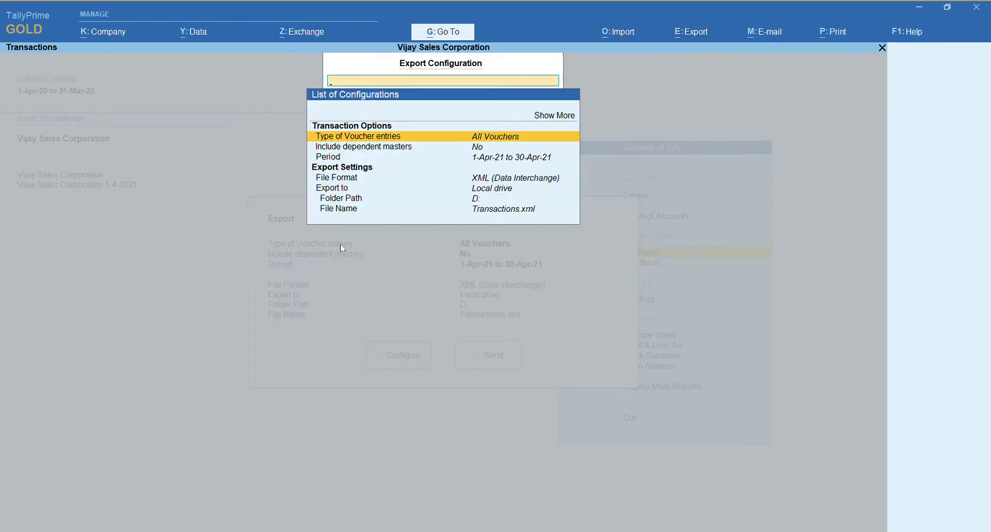
# Step: Set the folder path of the transactions export to the Data folder on the Desktop
pyautogui.press('Down')
pyautogui.press('Down')
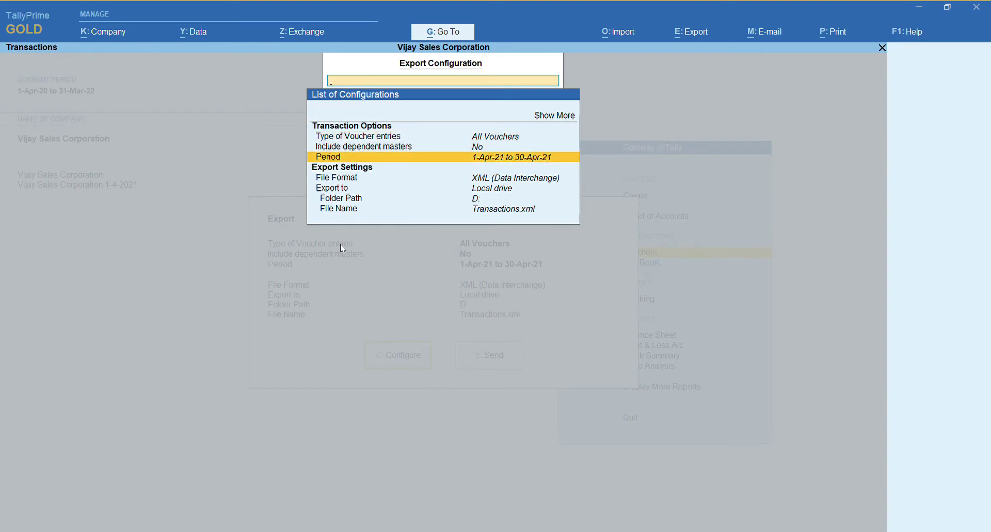
pyautogui.press('Down')
pyautogui.press('Down')
pyautogui.press('Down')
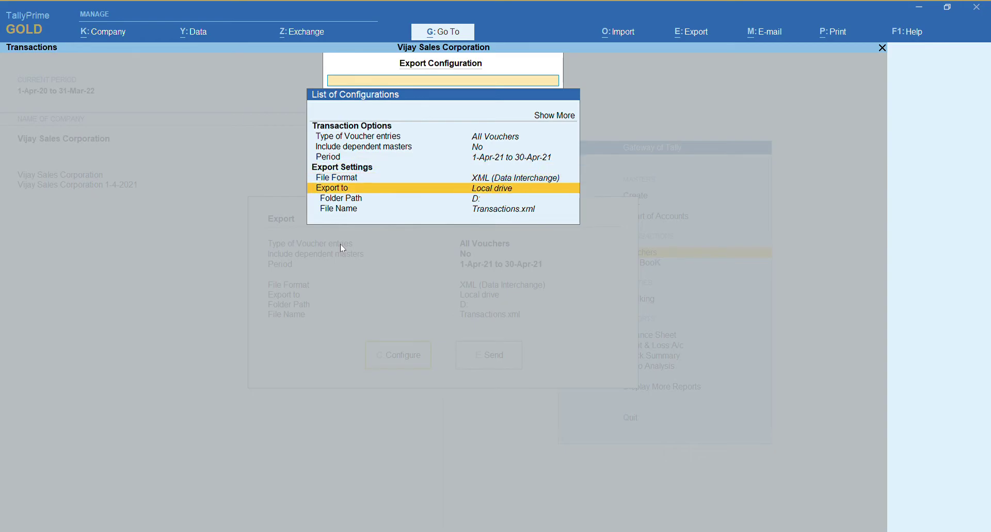
pyautogui.press('Return')
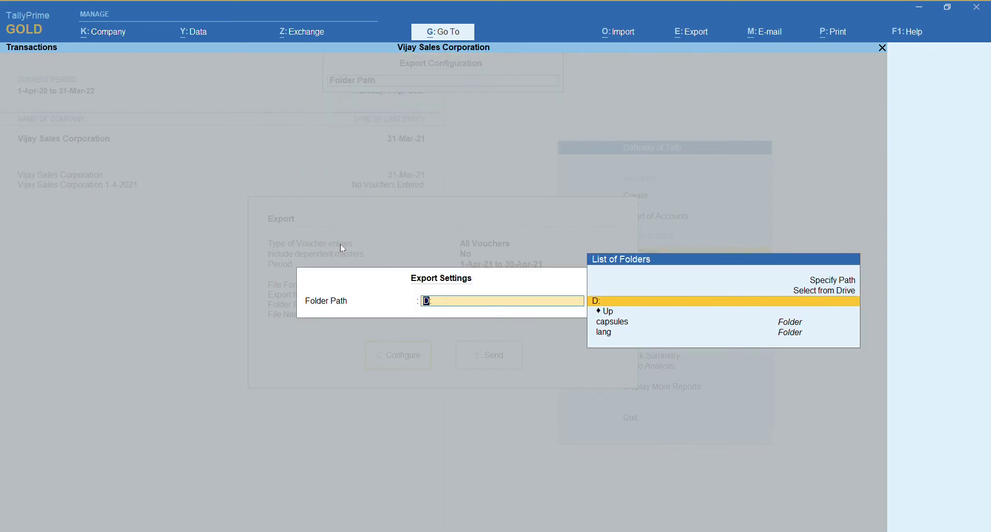
pyautogui.press('Down')
pyautogui.press('Down')
pyautogui.press('Up')
pyautogui.press('Return')
pyautogui.press('Up')
pyautogui.press('Return')
pyautogui.press('Down')
pyautogui.press('Down')
pyautogui.press('Down')
pyautogui.press('Down')
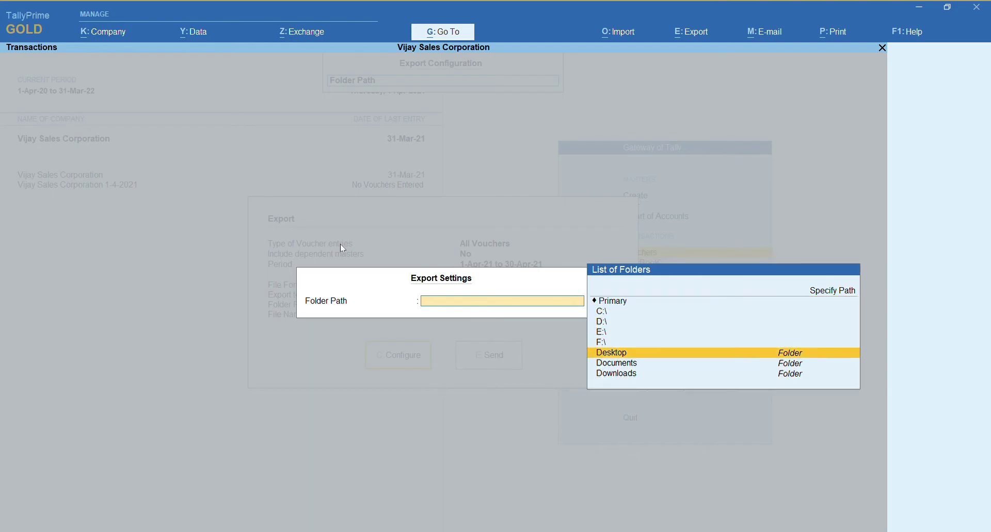
pyautogui.press('Return')
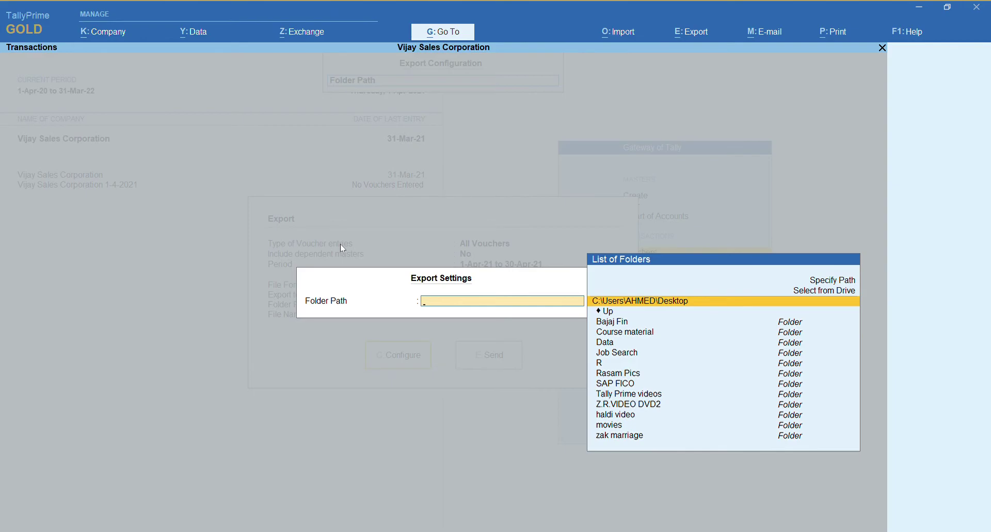
pyautogui.press('Down')
pyautogui.press('Down')
pyautogui.press('Down')
pyautogui.press('Down')
pyautogui.press('Return')
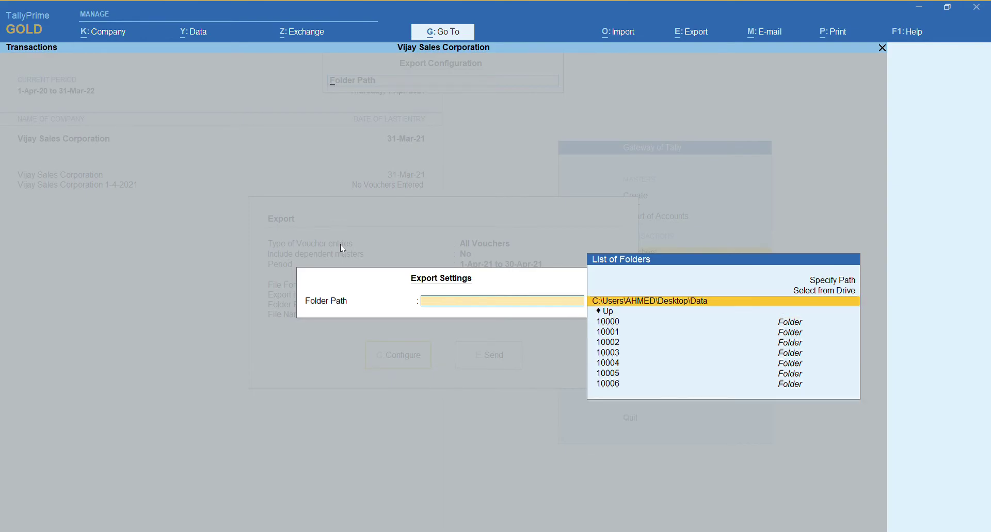
pyautogui.press('Return')
# Step: Accept the configuration, export all vouchers as Transactions.xml, and return to the Gateway of Tally
pyautogui.press('Return')
pyautogui.press('Right')
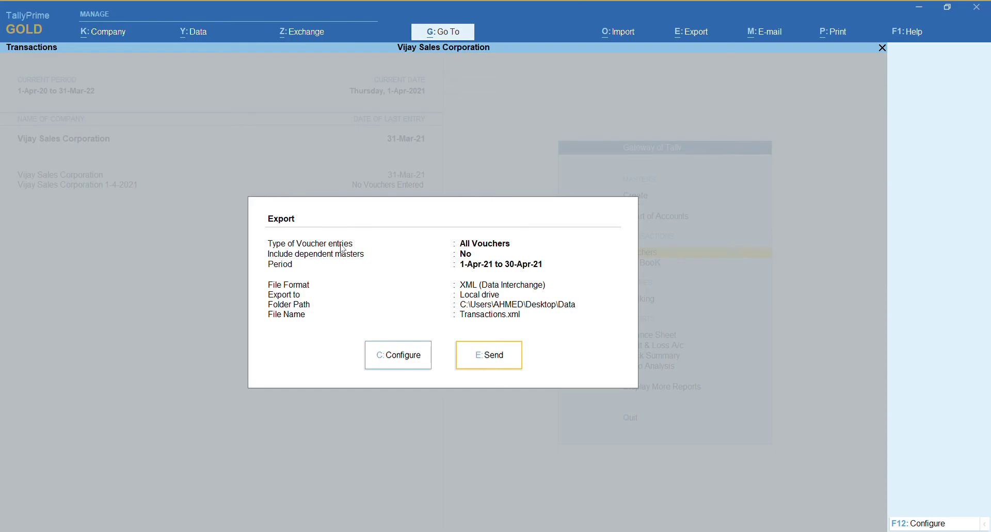
pyautogui.press('Return')
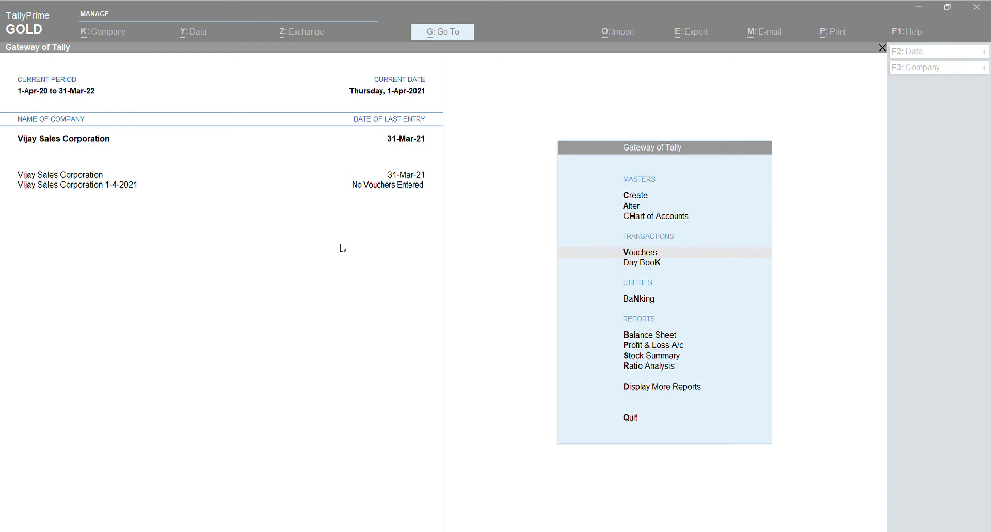
pyautogui.click(249, 15)
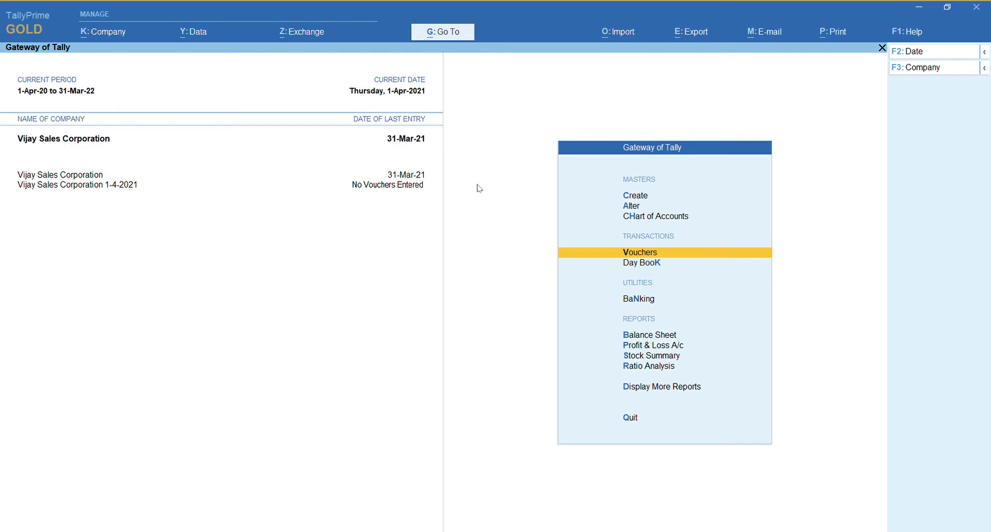
pyautogui.press('alt')
pyautogui.hotkey('alt', 'e')
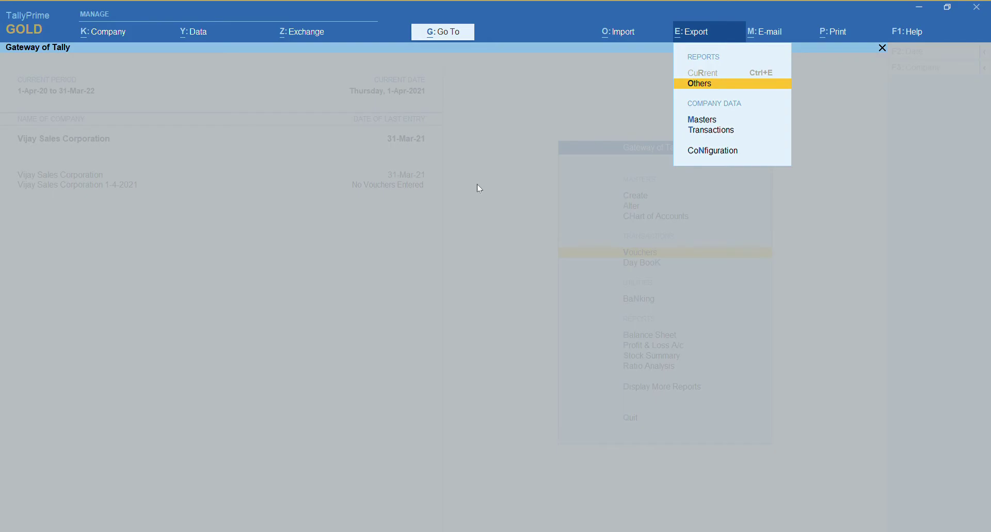
pyautogui.press('Down')
pyautogui.press('Down')
pyautogui.press('Down')
pyautogui.press('Return')
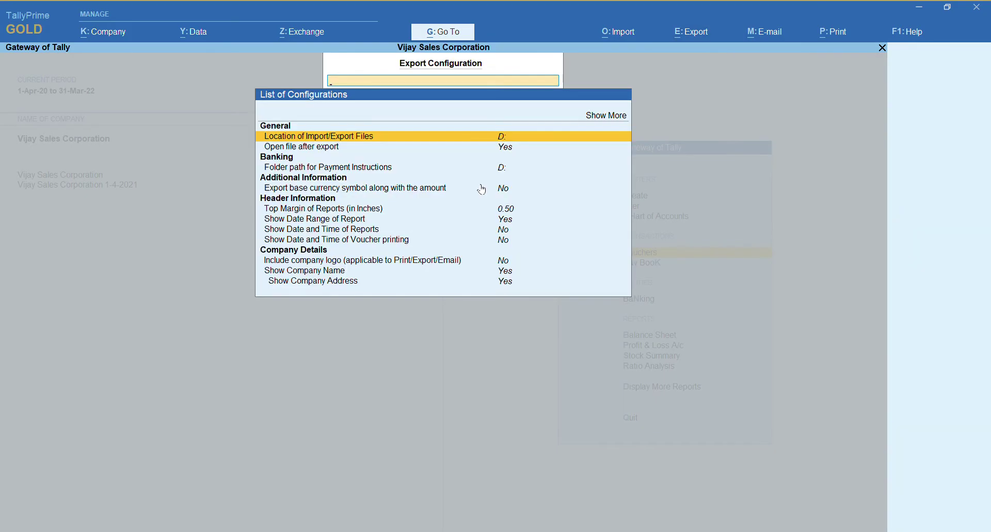
pyautogui.press('Return')
pyautogui.press('Up')
pyautogui.press('Up')
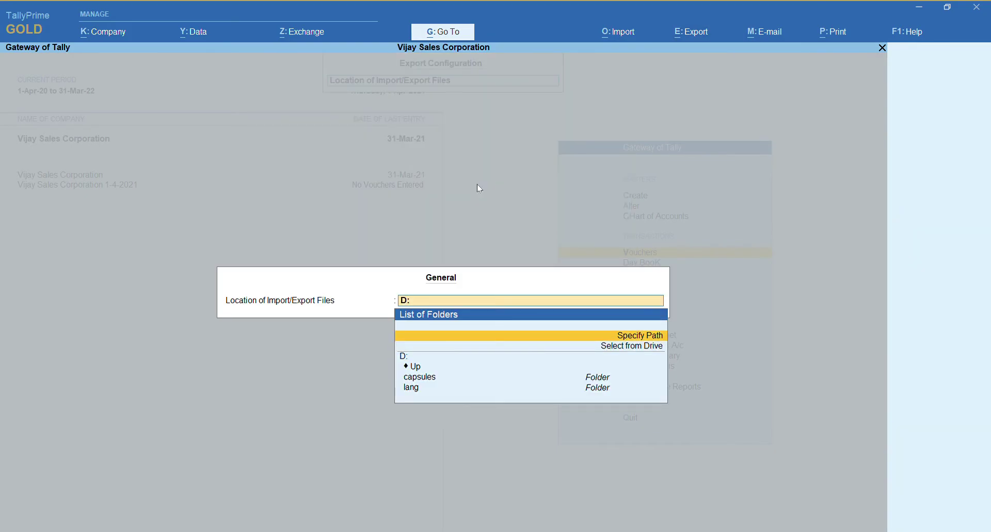
pyautogui.press('Return')
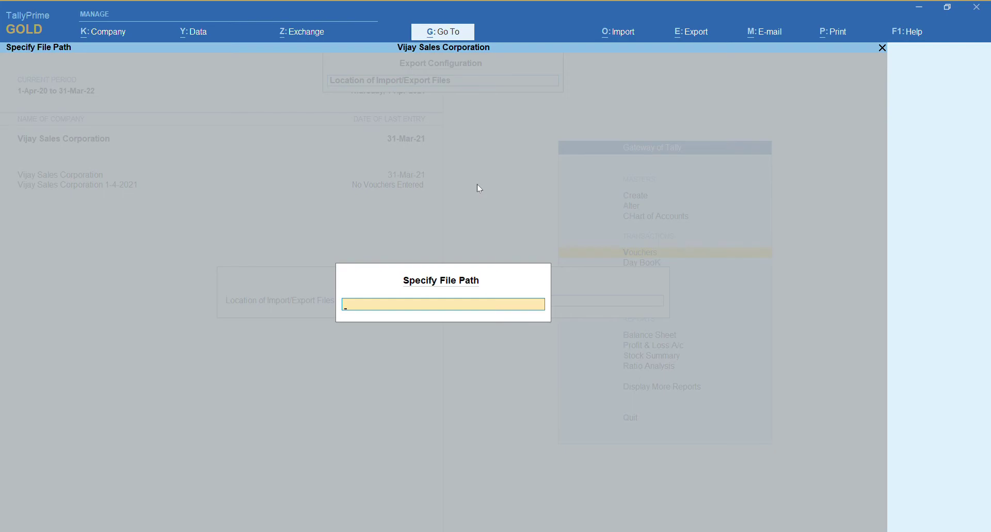
pyautogui.press('Escape')
pyautogui.press('Escape')
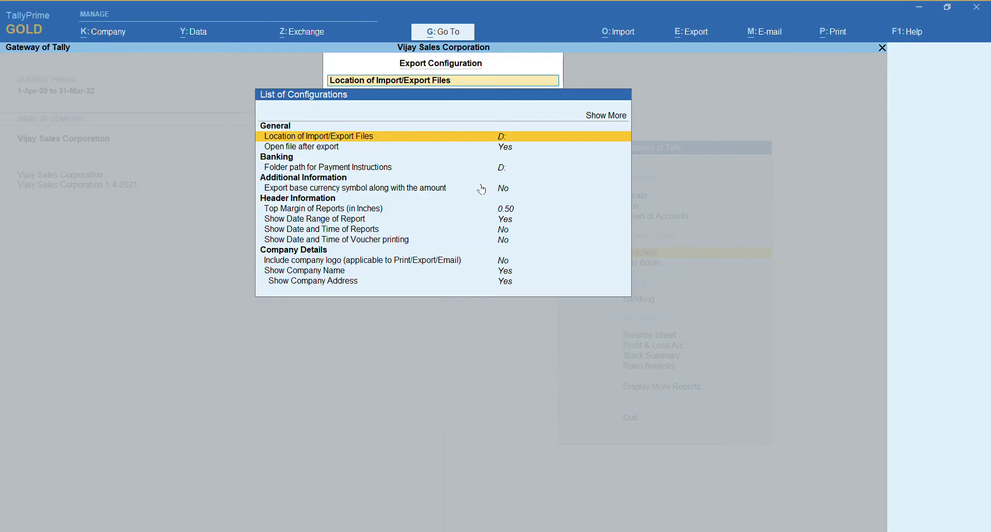
pyautogui.press('Escape')
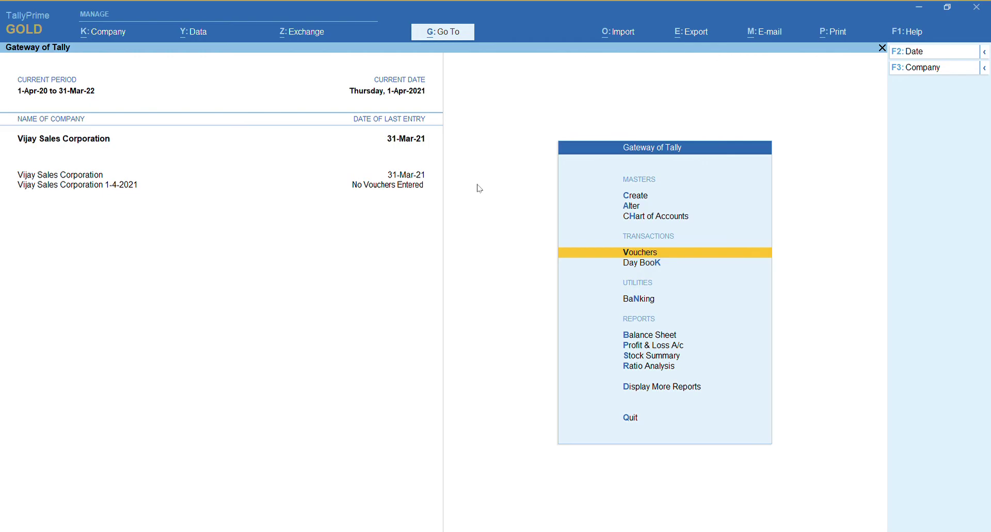
# Step: Switch to the company Vijay Sales Corporation 1-4-2021 and check its list of ledgers under master alteration
pyautogui.click(416, 189)
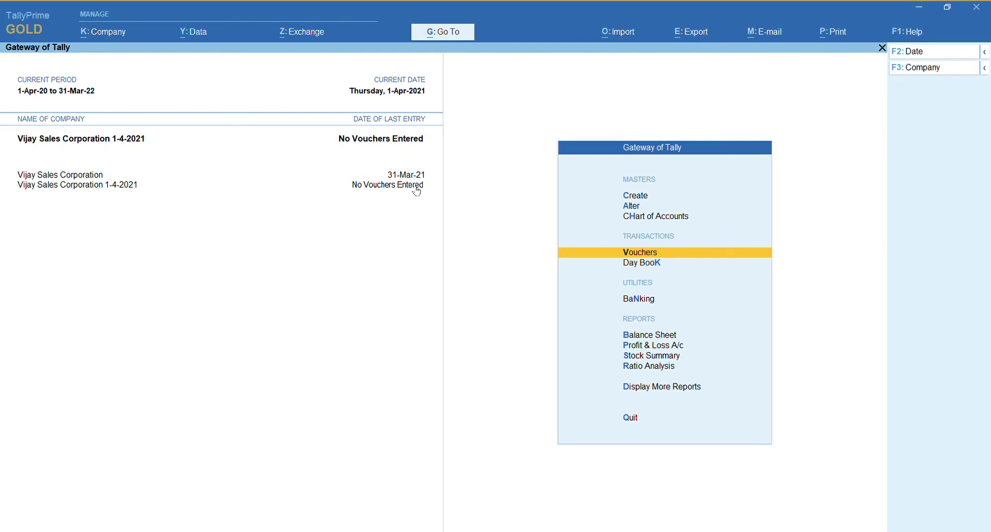
pyautogui.press('Up')
pyautogui.press('Up')
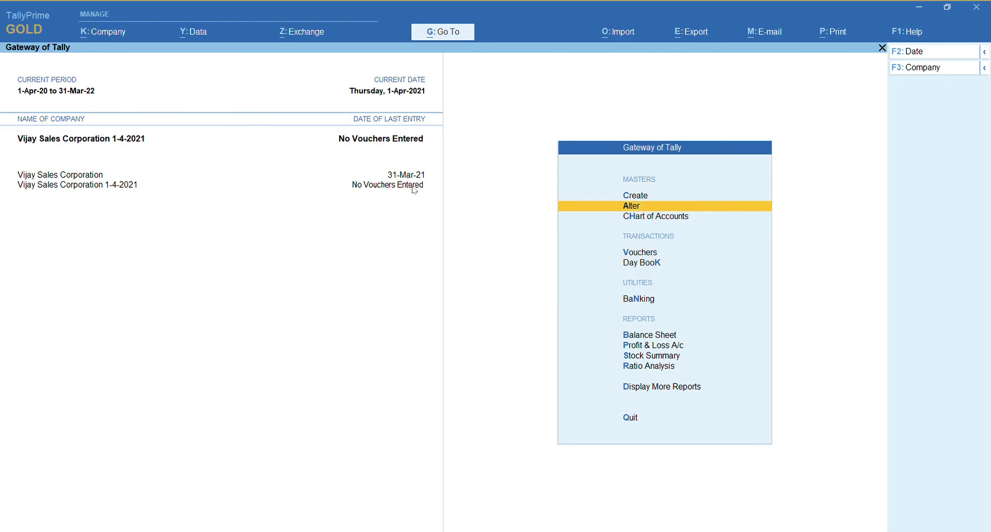
pyautogui.press('Return')
pyautogui.press('Down')
pyautogui.press('Return')
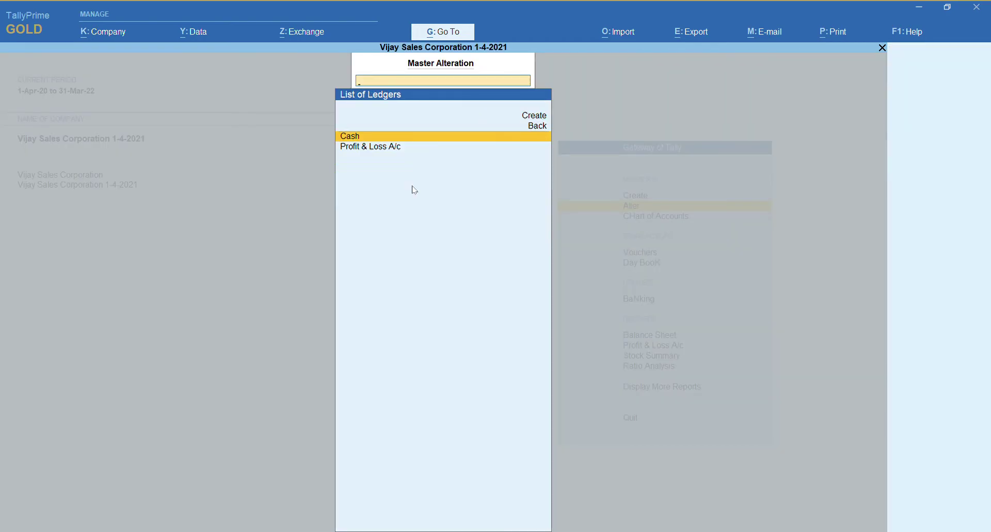
pyautogui.press('Escape')
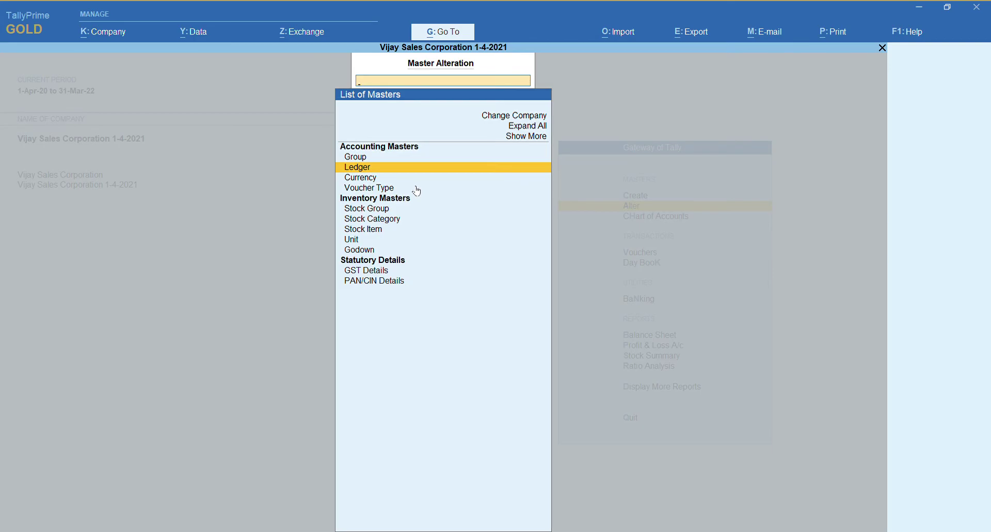
pyautogui.press('Escape')
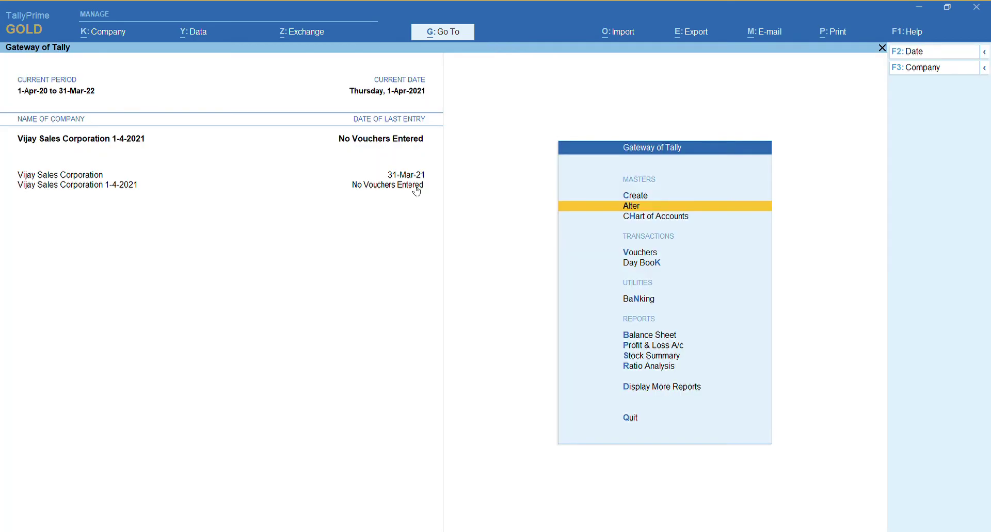
# Step: Check the Day Book of Vijay Sales Corporation 1-4-2021 for vouchers and return to the Gateway of Tally
pyautogui.press('Down')
pyautogui.press('Down')
pyautogui.press('Down')
pyautogui.press('Return')
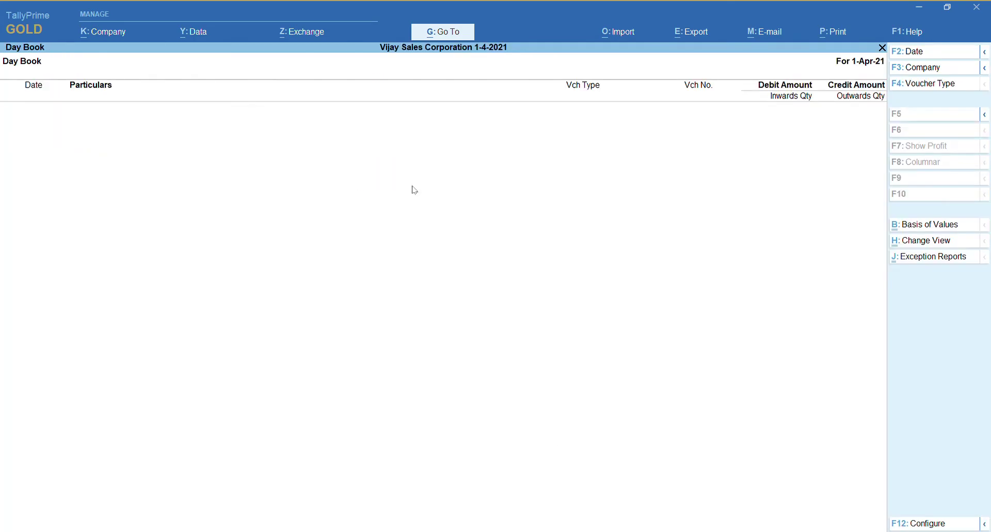
pyautogui.press('Escape')
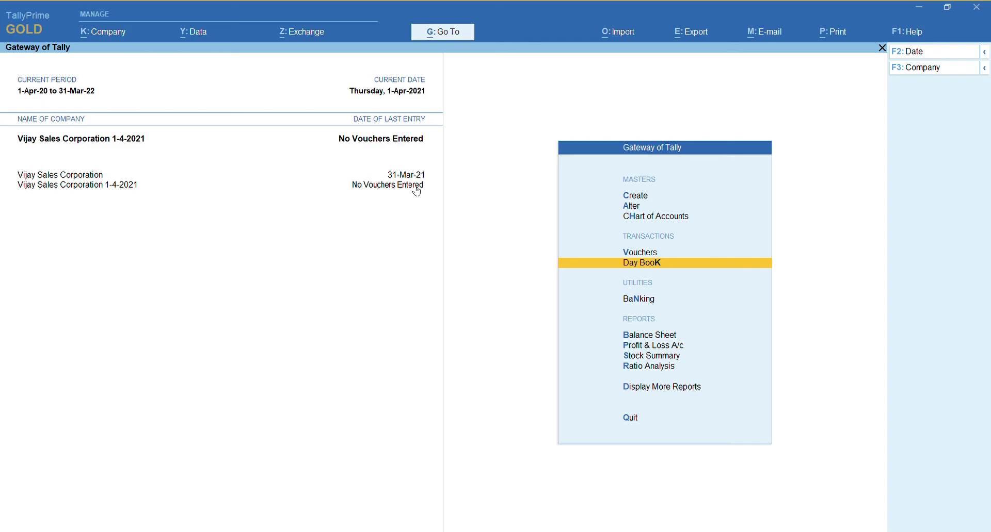
# Step: In the import configuration, set ignoring errors during import and overwriting vouchers with the same GUID to Yes
pyautogui.press('alt')
pyautogui.hotkey('alt', 'o')
pyautogui.press('Down')
pyautogui.press('Down')
pyautogui.press('Down')
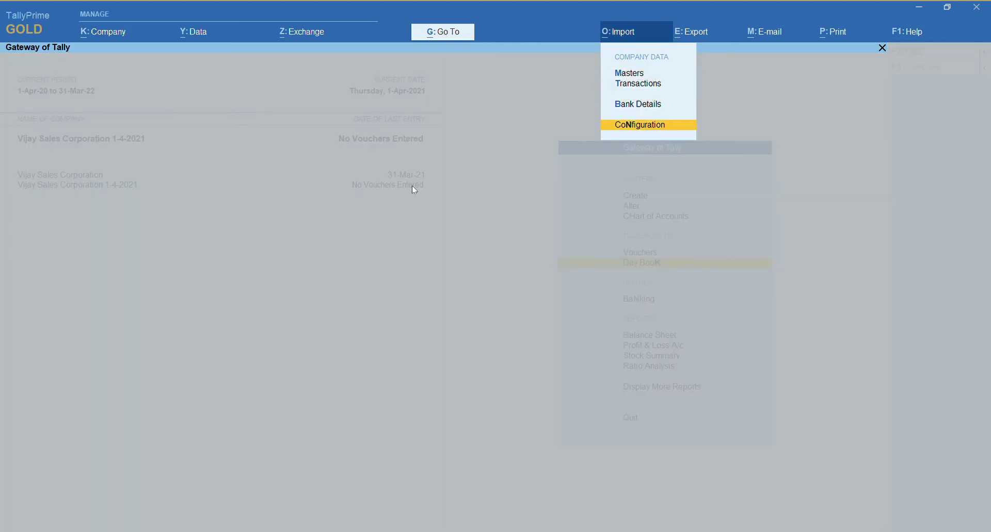
pyautogui.press('Return')
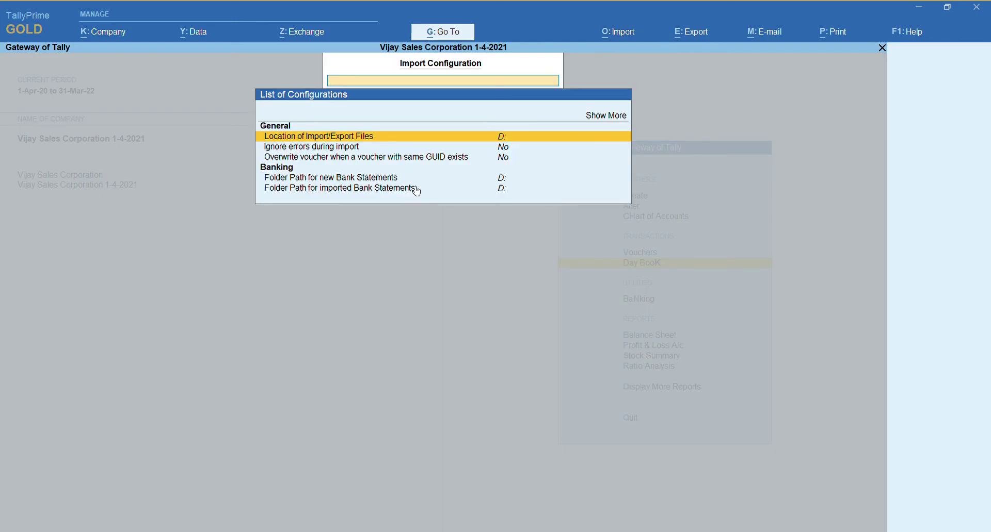
pyautogui.press('Down')
pyautogui.press('Return')
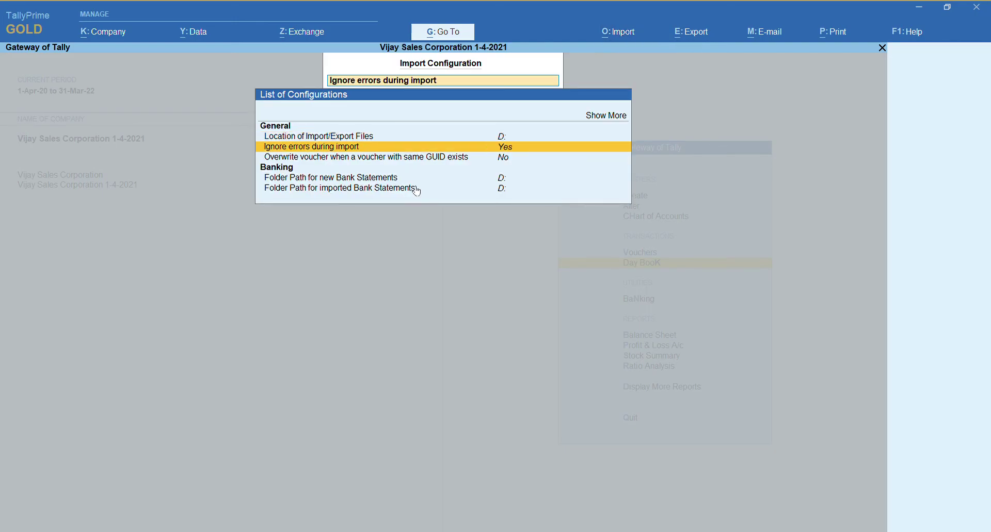
pyautogui.press('Down')
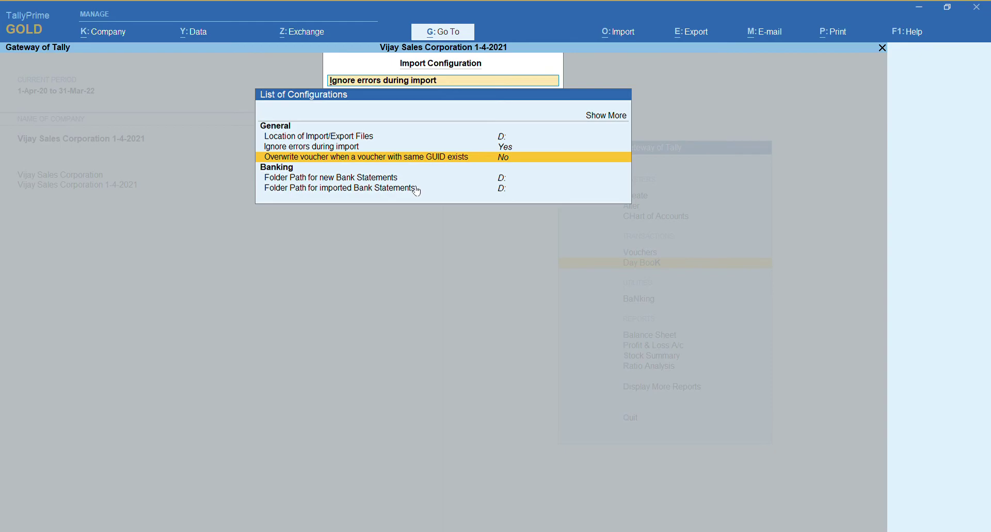
pyautogui.press('Return')
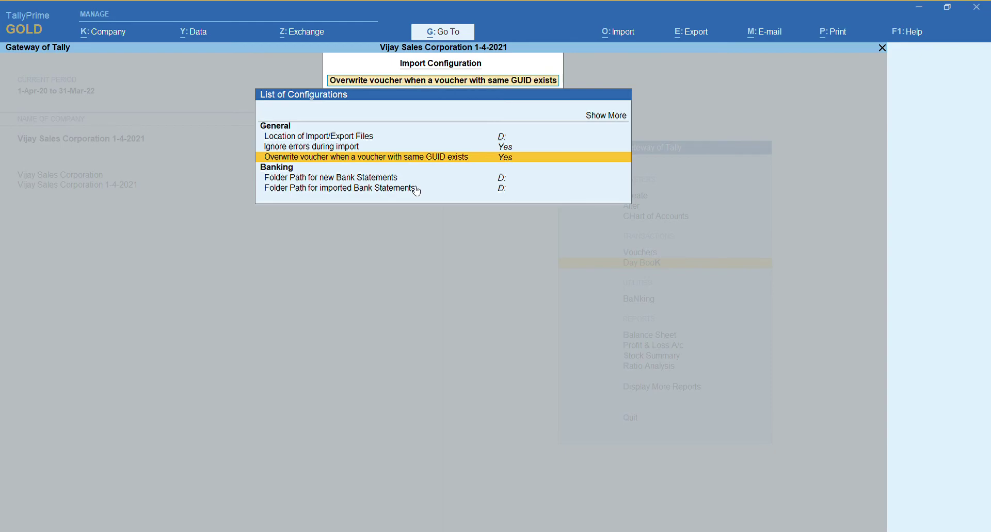
pyautogui.press('Escape')
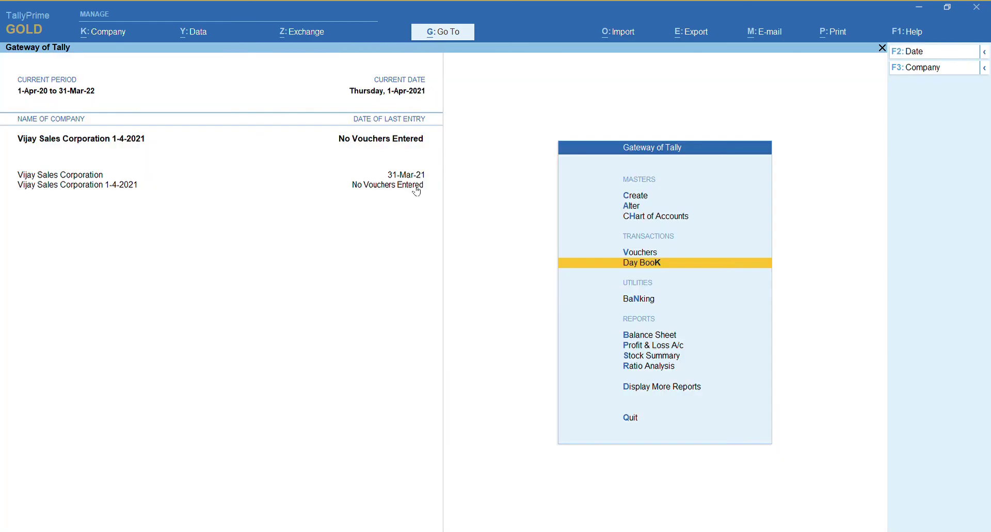
# Step: Start importing masters into Vijay Sales Corporation 1-4-2021 and browse to the Desktop folder for the XML file
pyautogui.press('alt')
pyautogui.hotkey('alt', 'o')
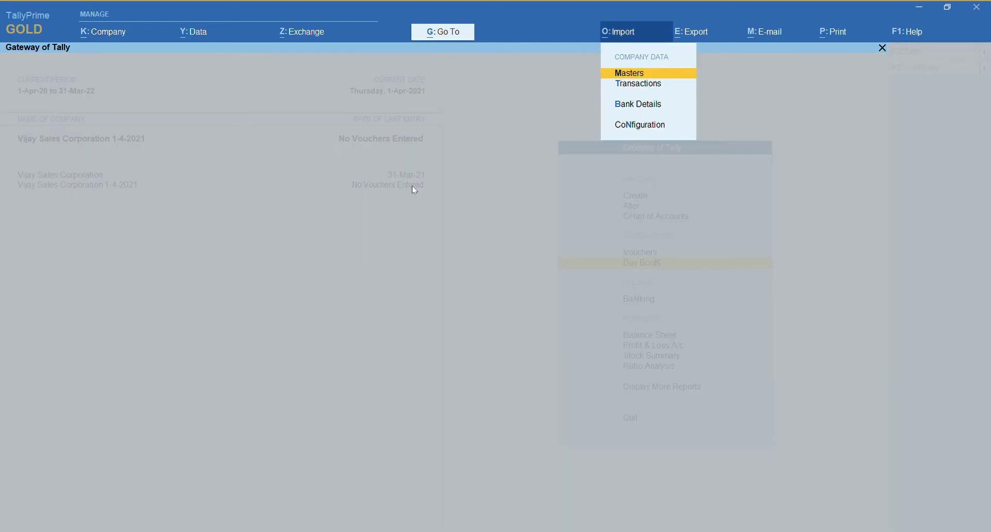
pyautogui.press('Return')
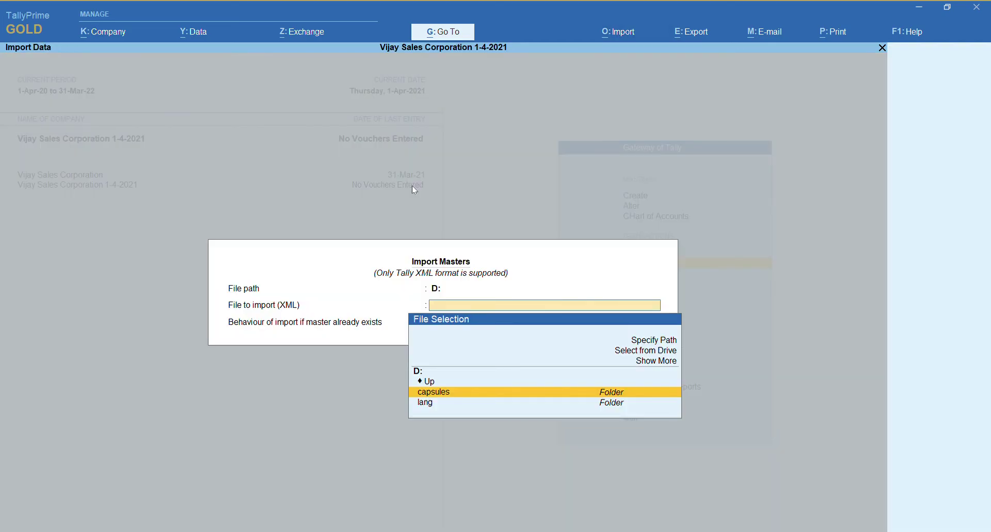
pyautogui.press('Up')
pyautogui.press('Up')
pyautogui.press('Up')
pyautogui.press('Return')
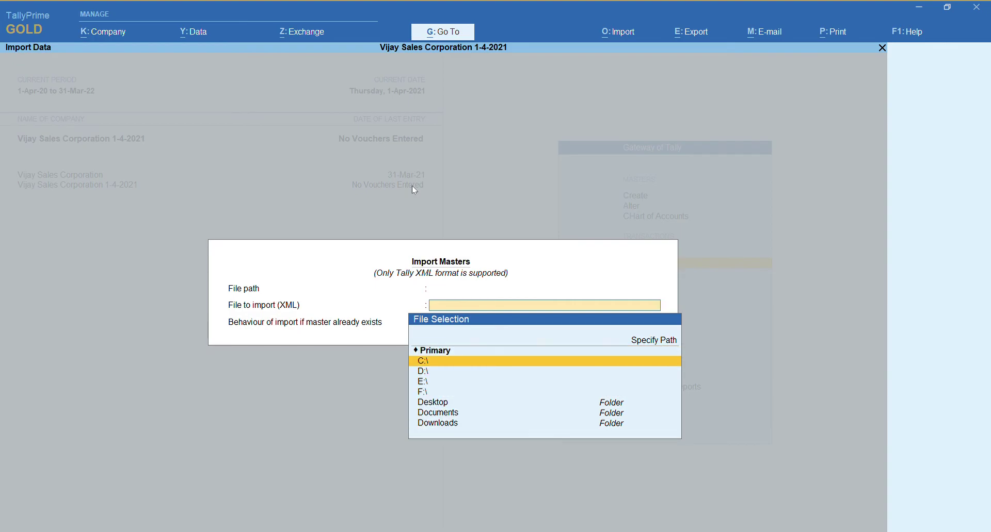
pyautogui.press('Down')
pyautogui.press('Down')
pyautogui.press('Down')
pyautogui.press('Down')
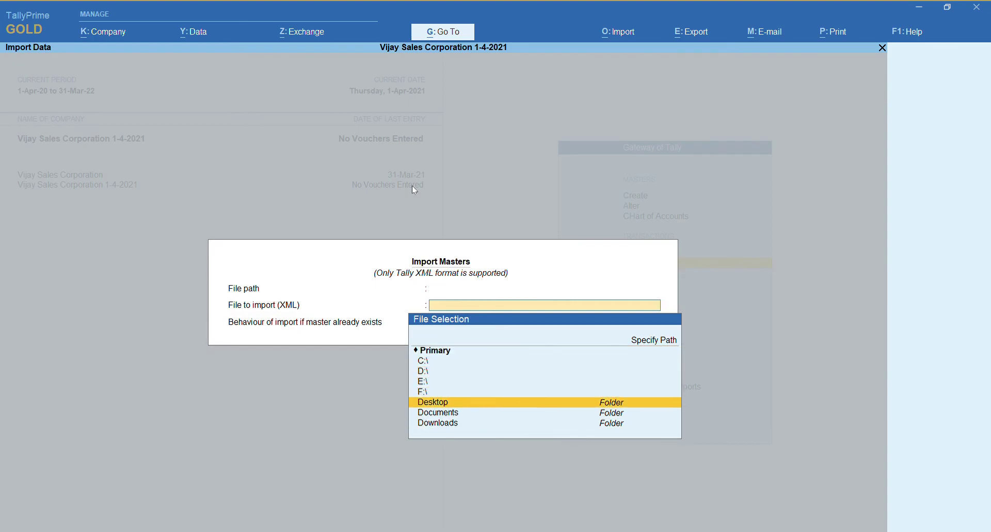
pyautogui.press('Return')
# Step: Choose Master.xml from the Data folder and import it, using Modify with new data for masters that already exist
pyautogui.press('Down')
pyautogui.press('Down')
pyautogui.press('Down')
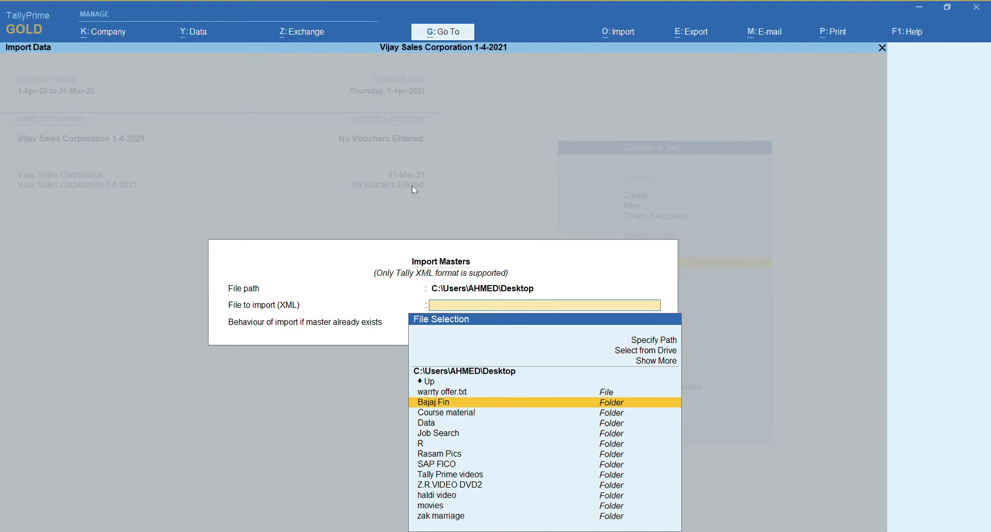
pyautogui.press('Return')
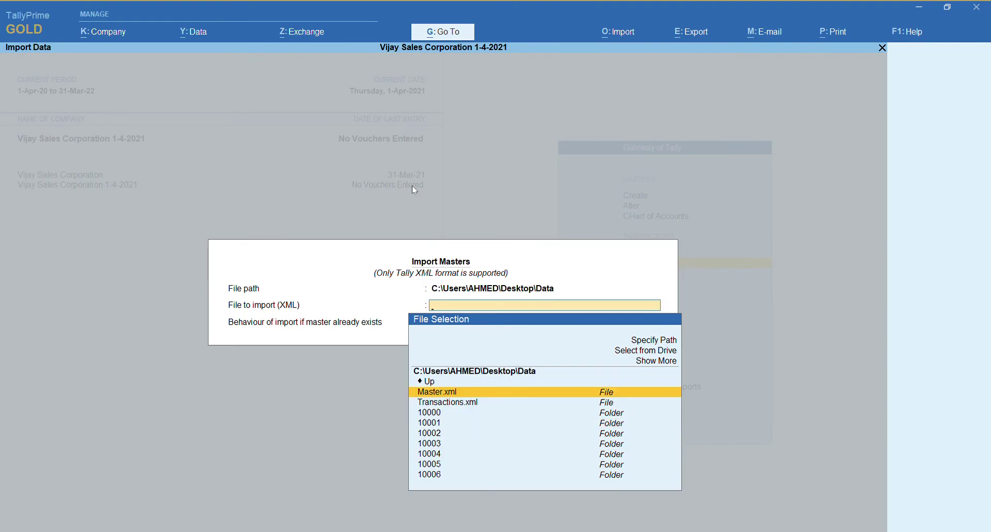
pyautogui.press('Return')
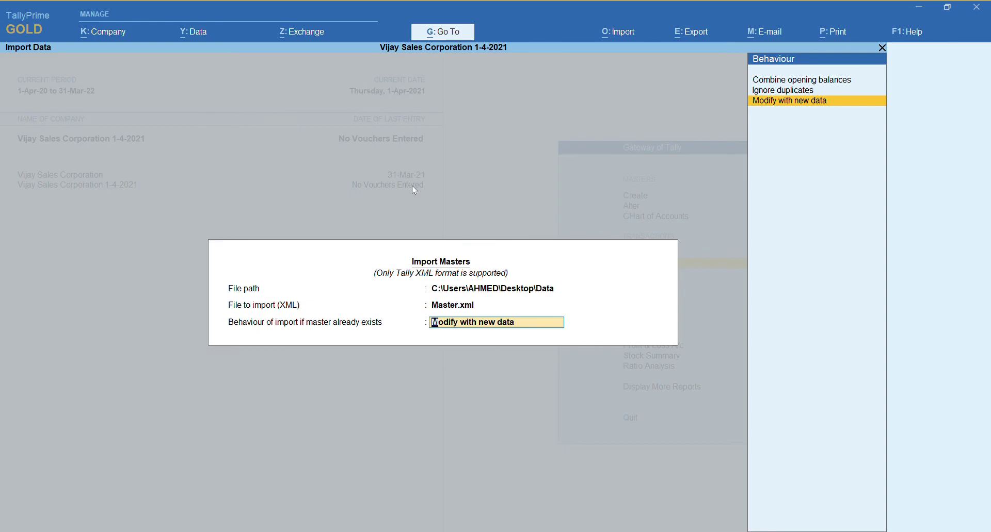
pyautogui.press('Return')
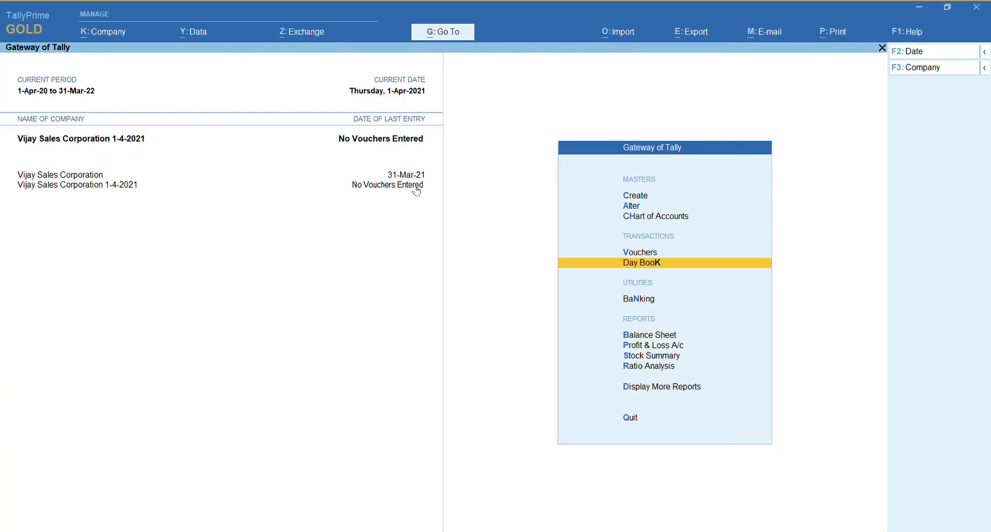
# Step: Open the import configuration of Vijay Sales Corporation 1-4-2021 again
pyautogui.press('alt')
pyautogui.hotkey('alt', 'o')
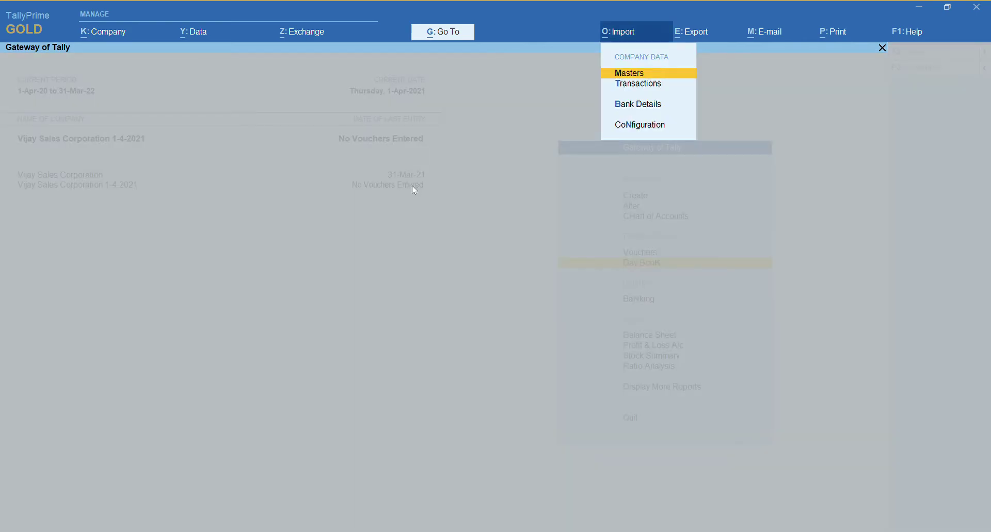
pyautogui.press('Down')
pyautogui.press('Down')
pyautogui.press('Down')
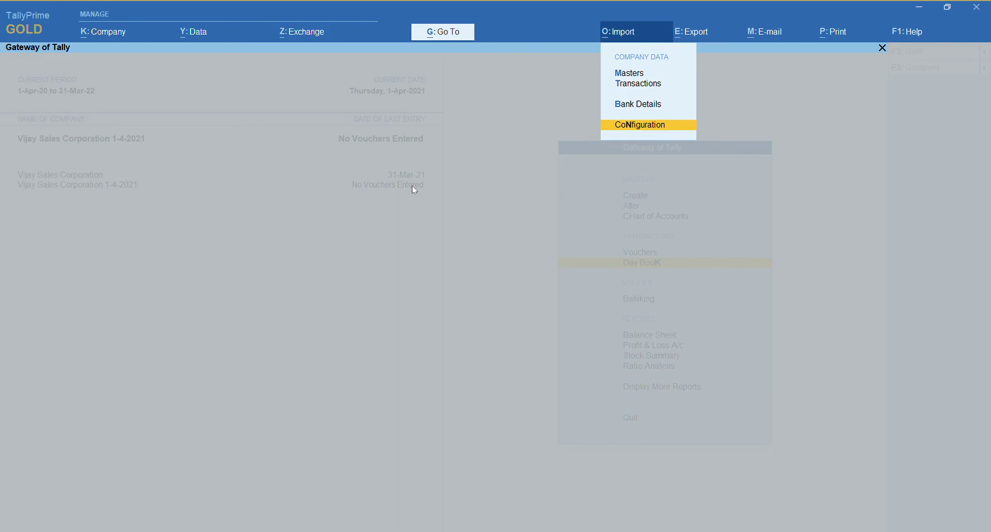
pyautogui.press('Return')
# Step: Set the Location of Import/Export Files to the Data folder on the Desktop
pyautogui.press('Return')
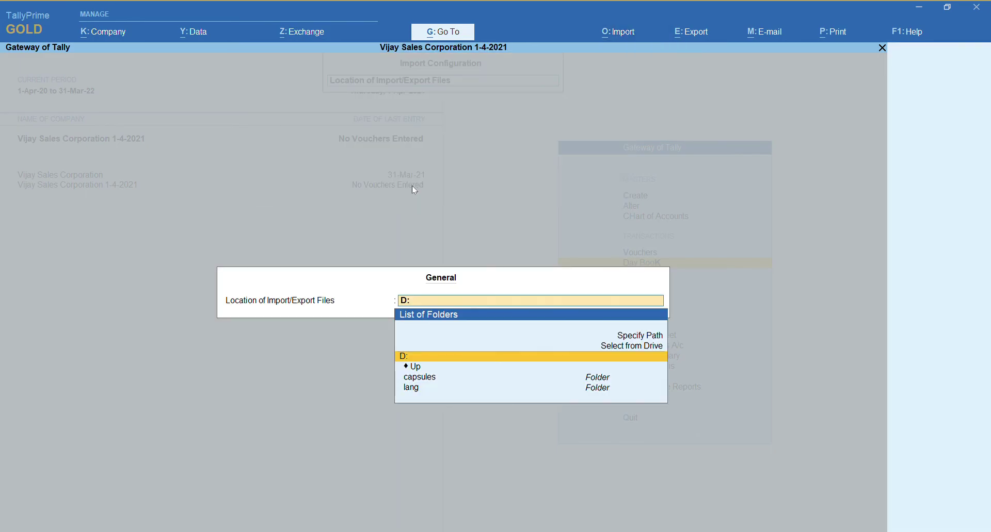
pyautogui.press('Up')
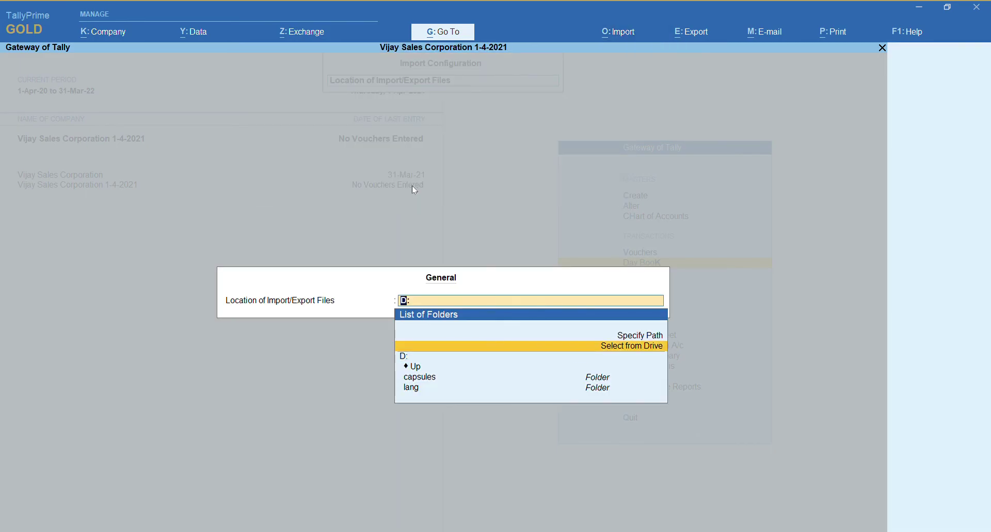
pyautogui.press('Return')
pyautogui.press('Down')
pyautogui.press('Down')
pyautogui.press('Down')
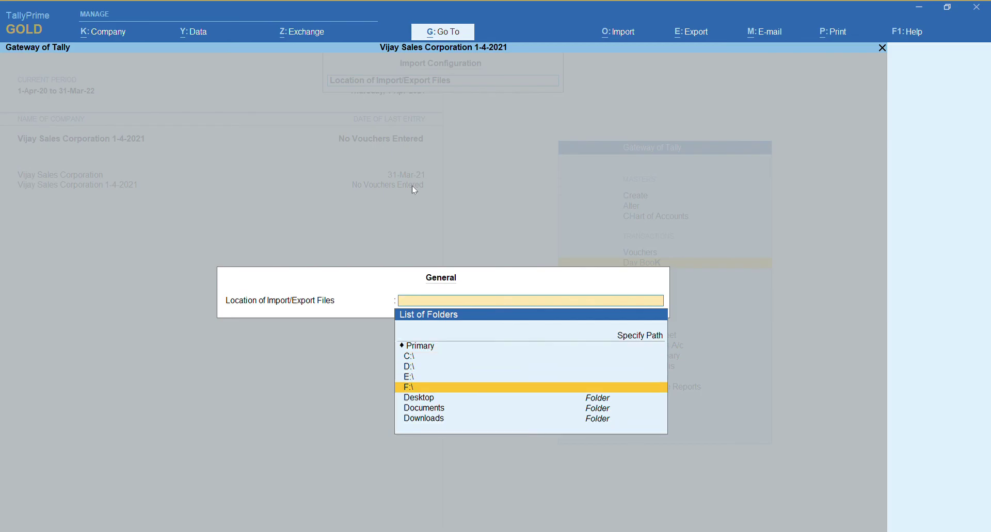
pyautogui.press('Down')
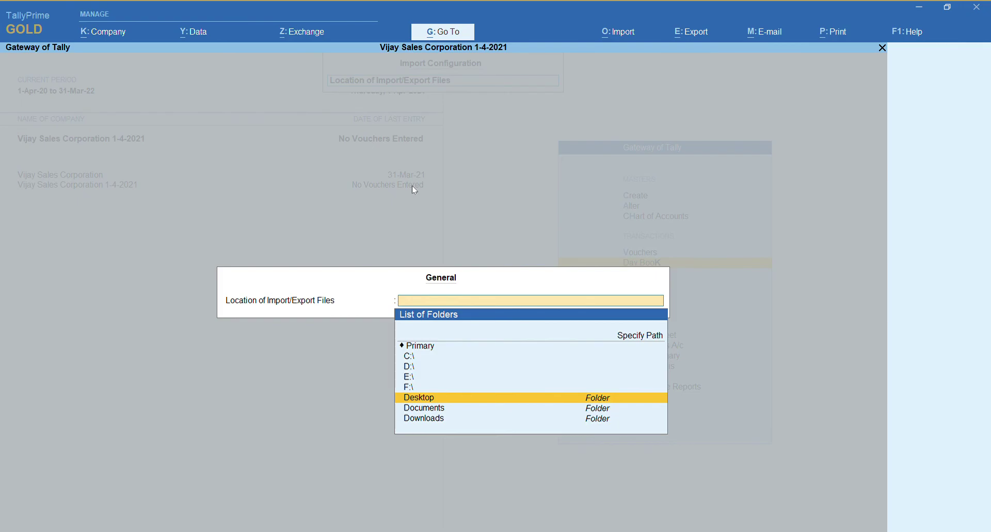
pyautogui.press('Return')
pyautogui.press('Down')
pyautogui.press('Down')
pyautogui.press('Down')
pyautogui.press('Down')
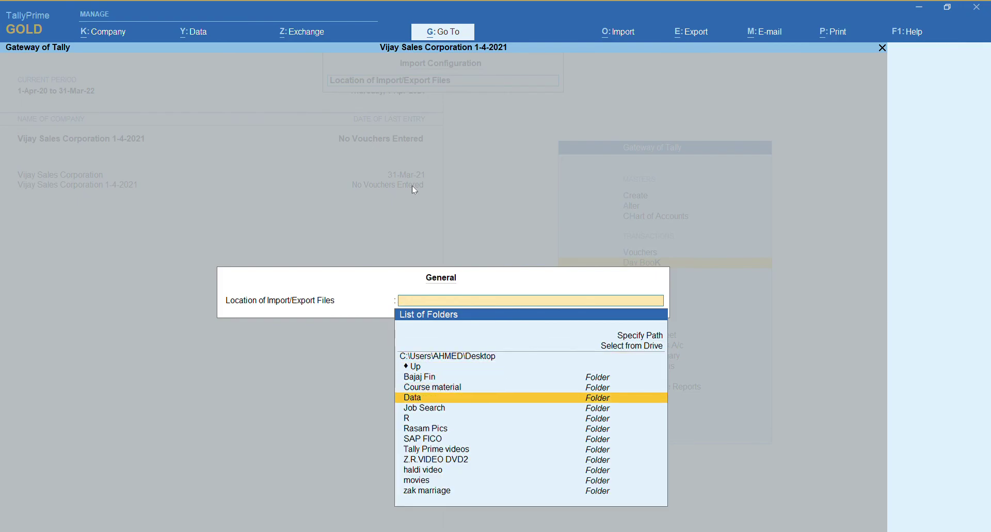
pyautogui.press('Return')
pyautogui.press('Return')
pyautogui.press('ctrl')
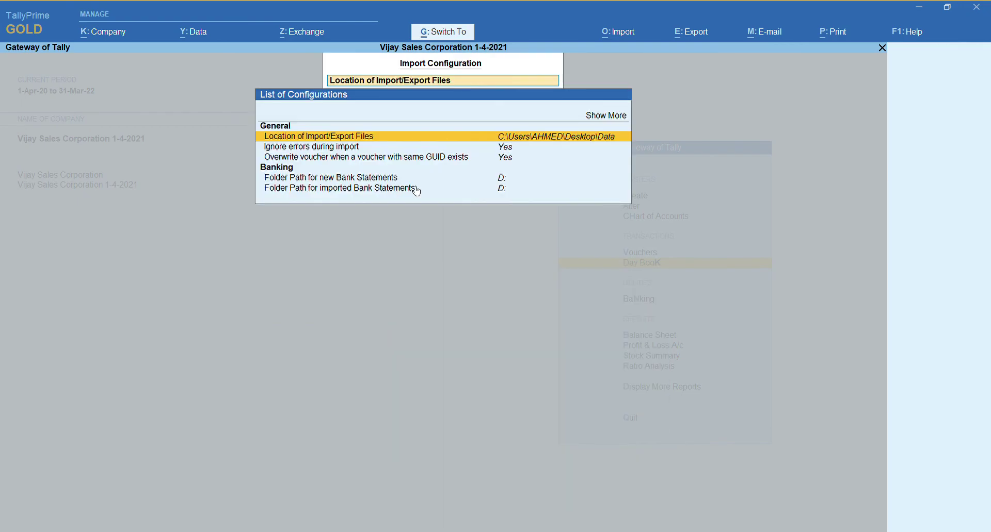
# Step: Accept the import configuration and import Transactions.xml from the Data folder as transactions into Vijay Sales Corporation 1-4-2021
pyautogui.hotkey('ctrl', 'a')
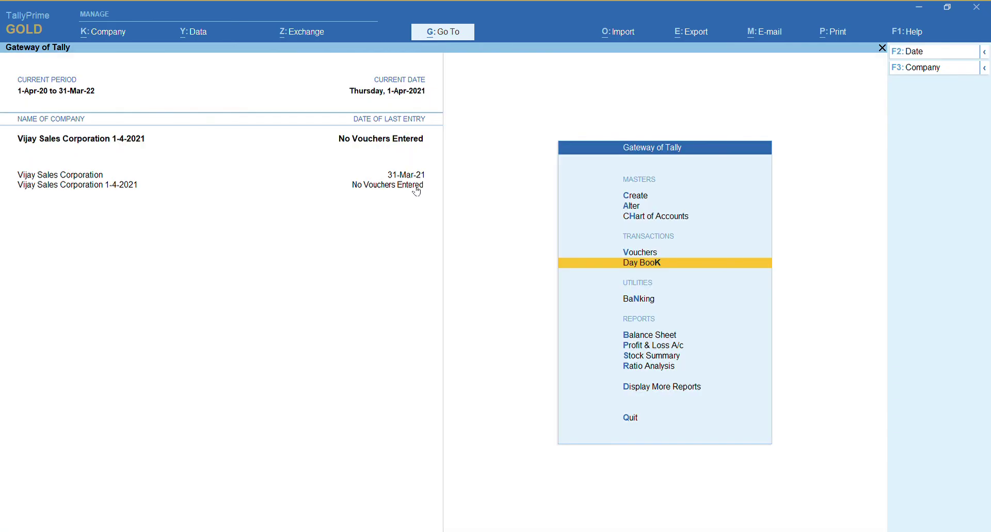
pyautogui.press('alt')
pyautogui.hotkey('alt', 'o')
pyautogui.press('Down')
pyautogui.press('Return')
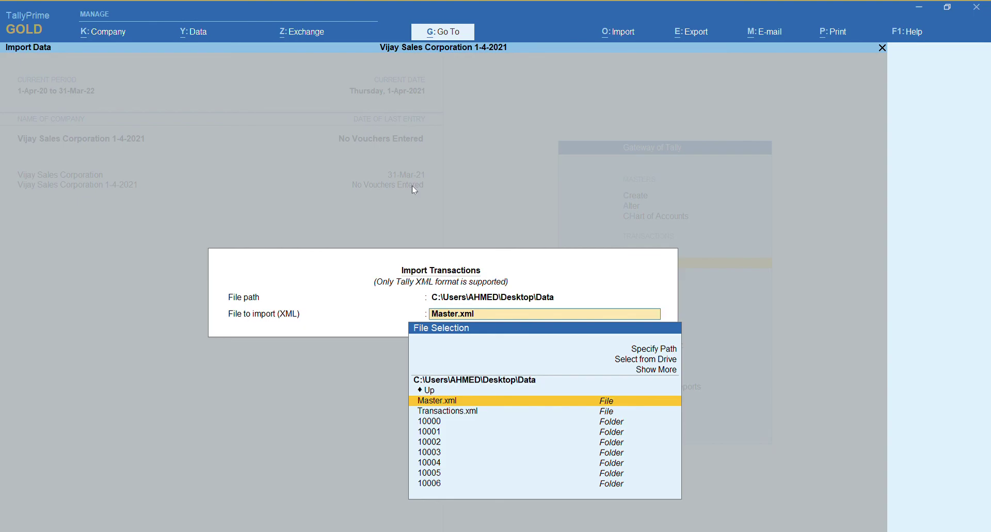
pyautogui.press('Down')
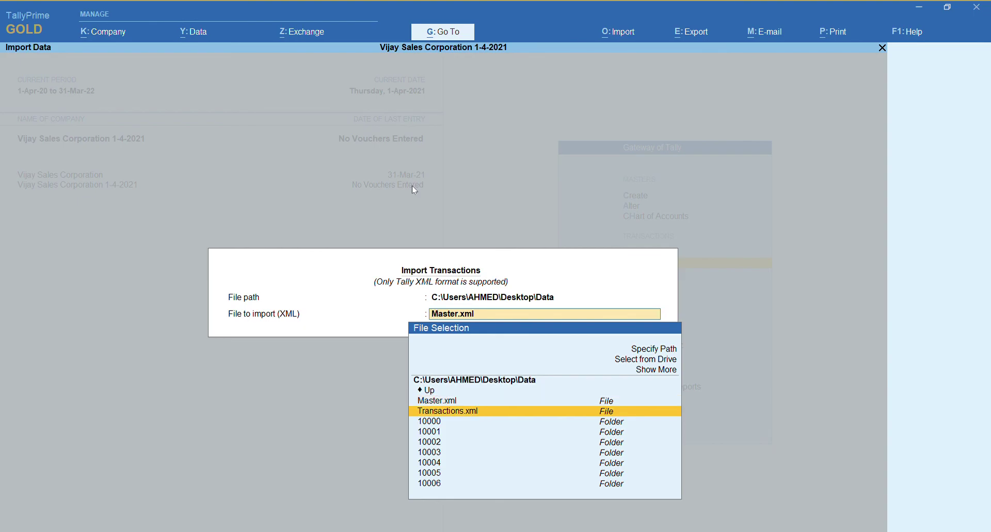
pyautogui.press('Return')
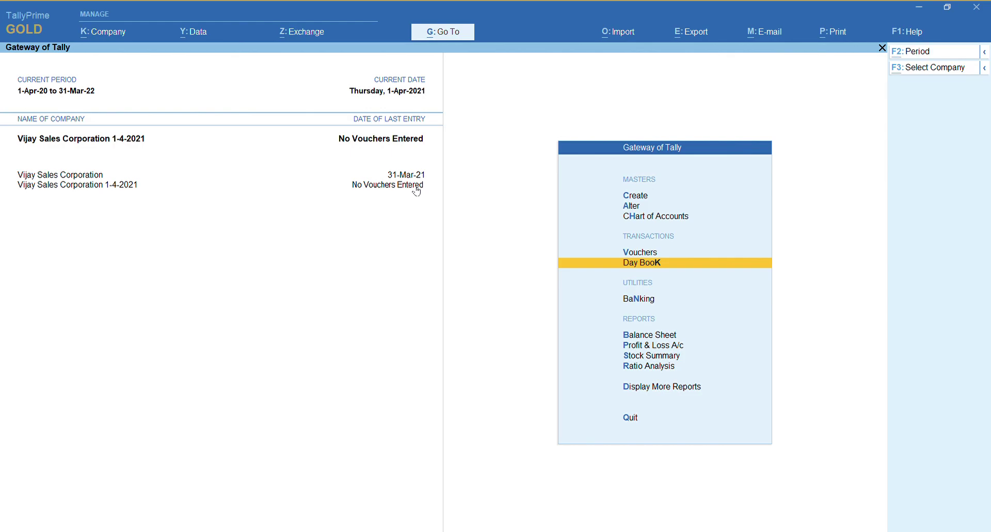
# Step: Repeat the transactions import into Vijay Sales Corporation 1-4-2021 with Transactions.xml
pyautogui.hotkey('alt', 'o')
pyautogui.press('Down')
pyautogui.press('Return')
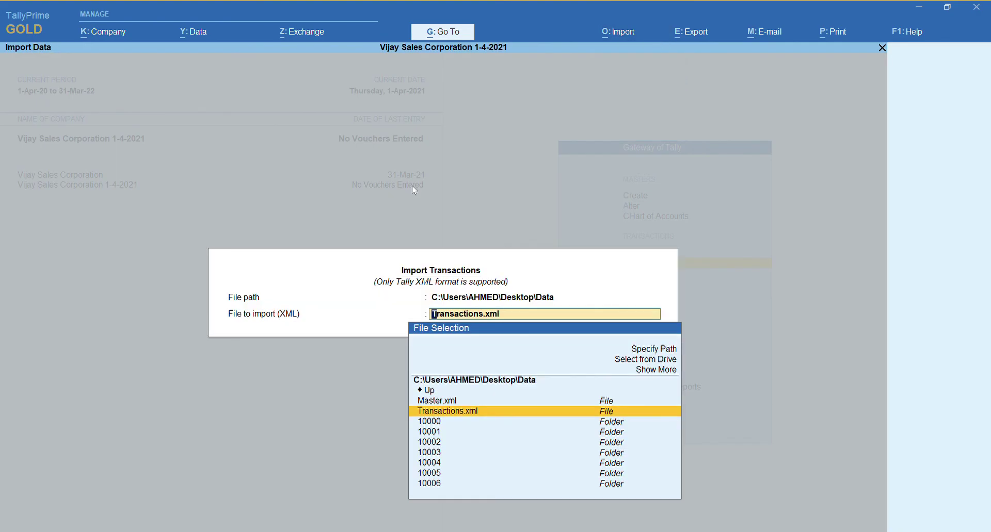
pyautogui.press('Return')
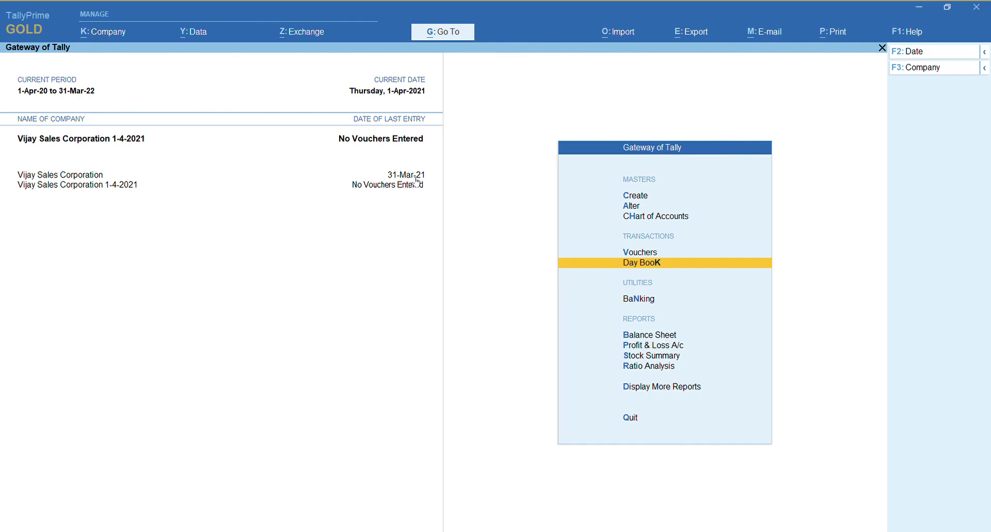
# Step: View the Day Book of the original Vijay Sales Corporation company for the period 1-4-2020 to 1-4-2021, and leave it
pyautogui.click(416, 177)
pyautogui.press('Return')
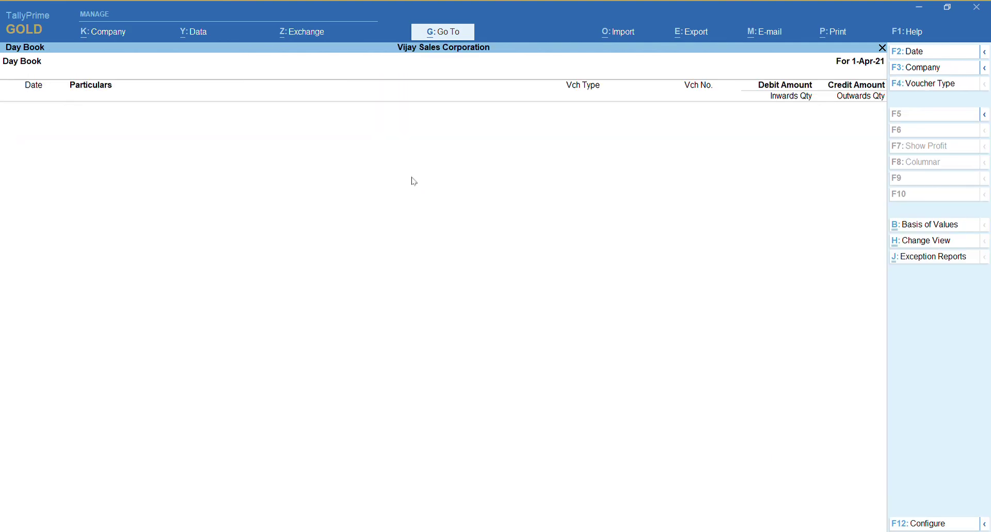
pyautogui.hotkey('alt', 'F2')
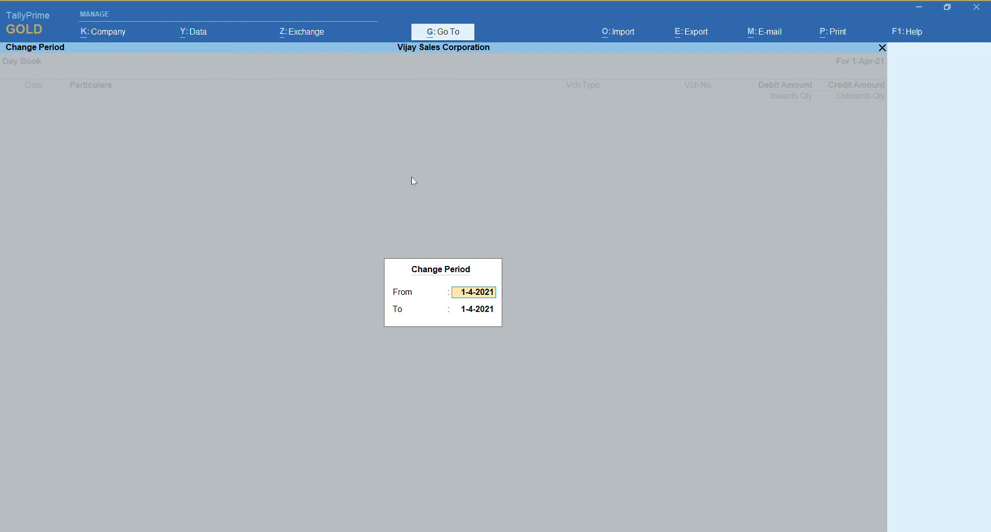
pyautogui.press('BackSpace')
pyautogui.write('0')
pyautogui.press('Return')
pyautogui.press('Return')
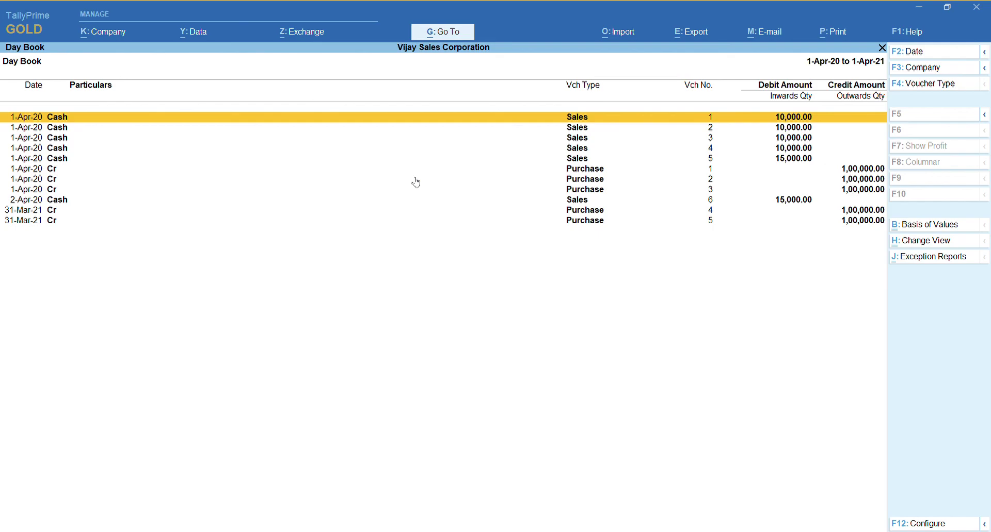
pyautogui.press('alt')
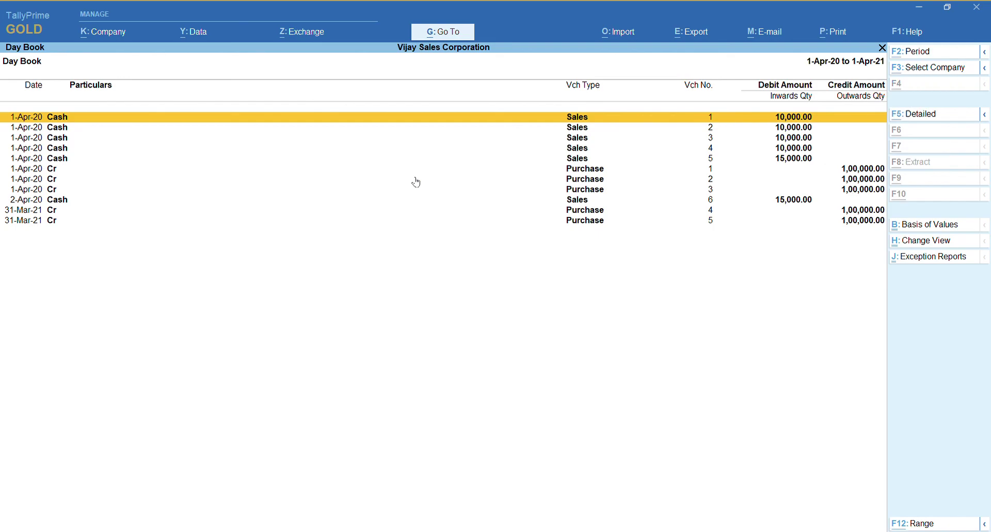
pyautogui.press('Escape')
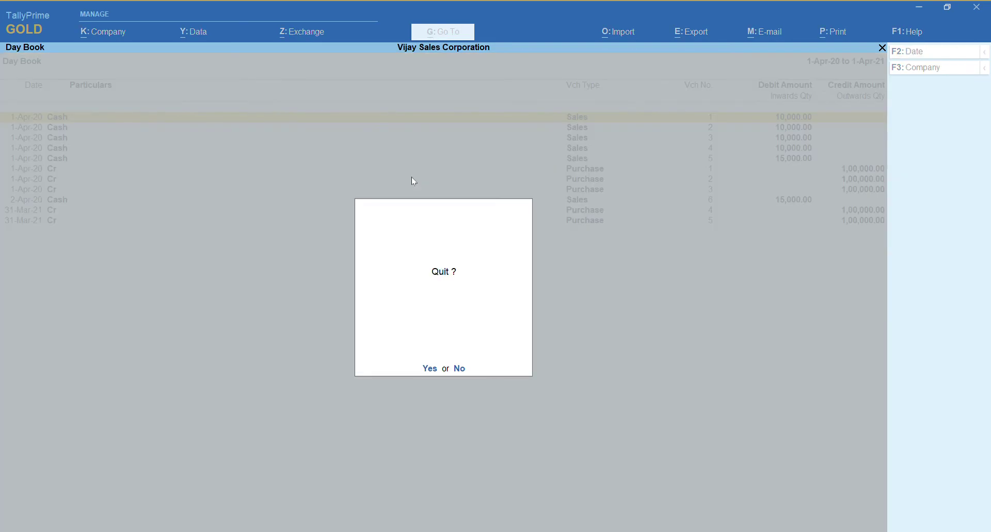